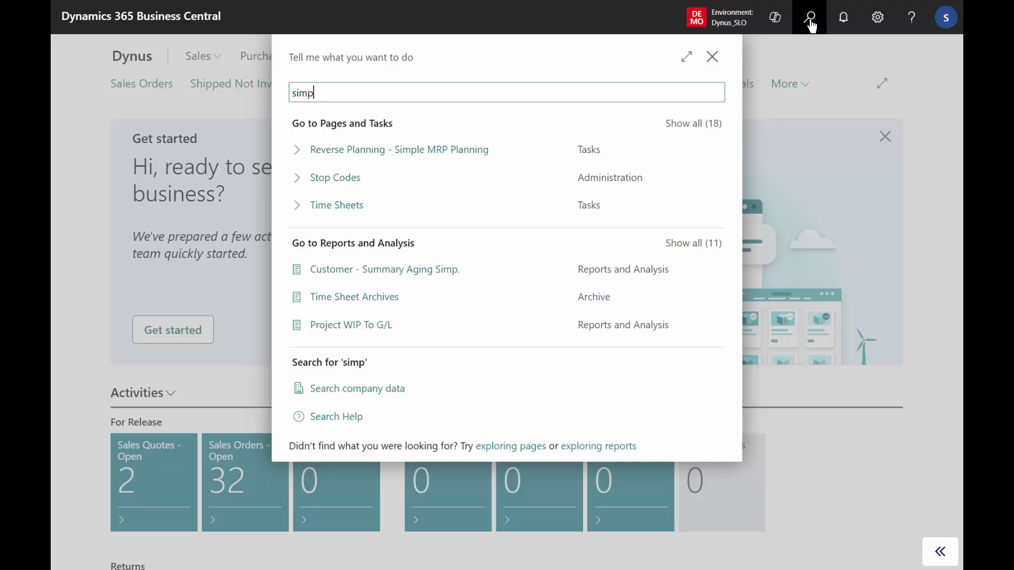
Open Reverse Planning - Simple MRP Planning and view the Calculate Simple MRP options without running the calculation.
left_click(508, 141)
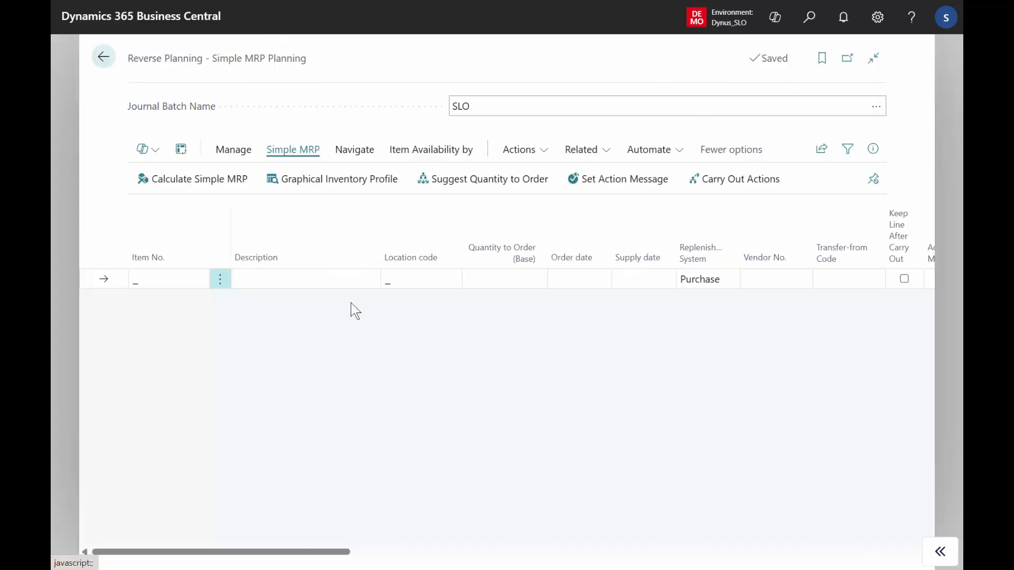
left_click(198, 181)
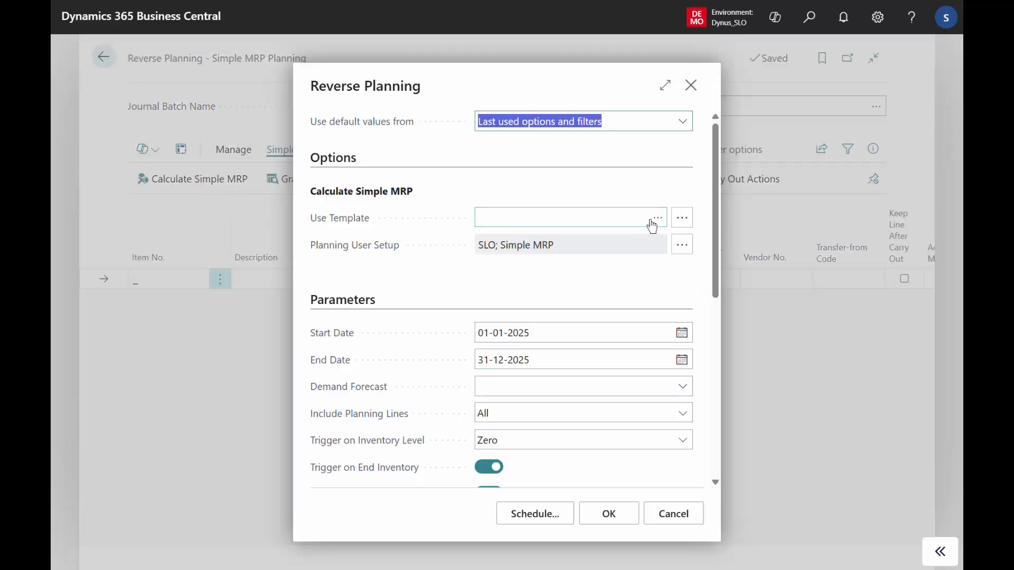
left_click(672, 515)
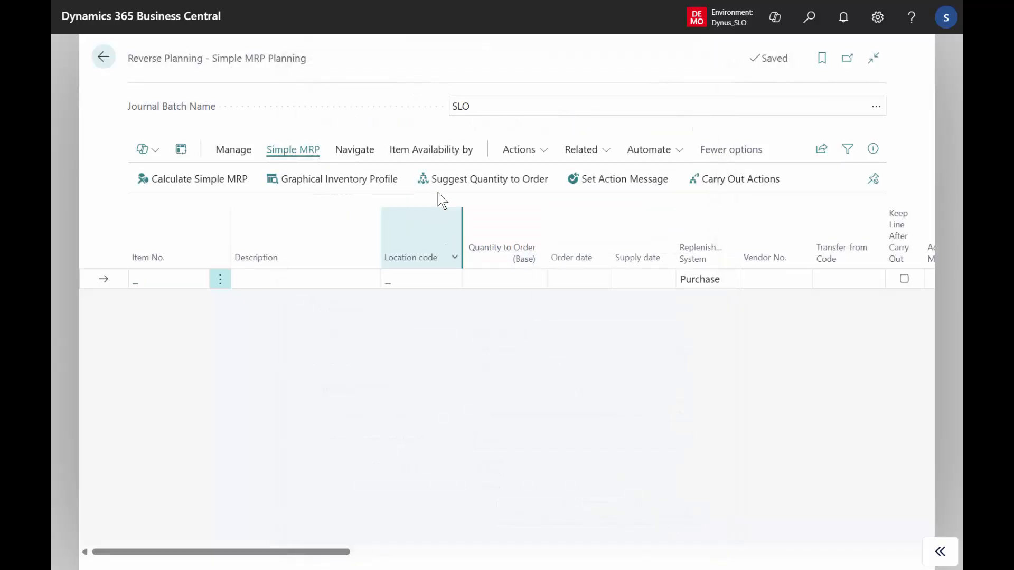
Open the Reverse Planning Worksheet and inspect the Paris Lady Bike Brown transfer line from PRODUCTION to COPENHAGEN.
left_click(365, 154)
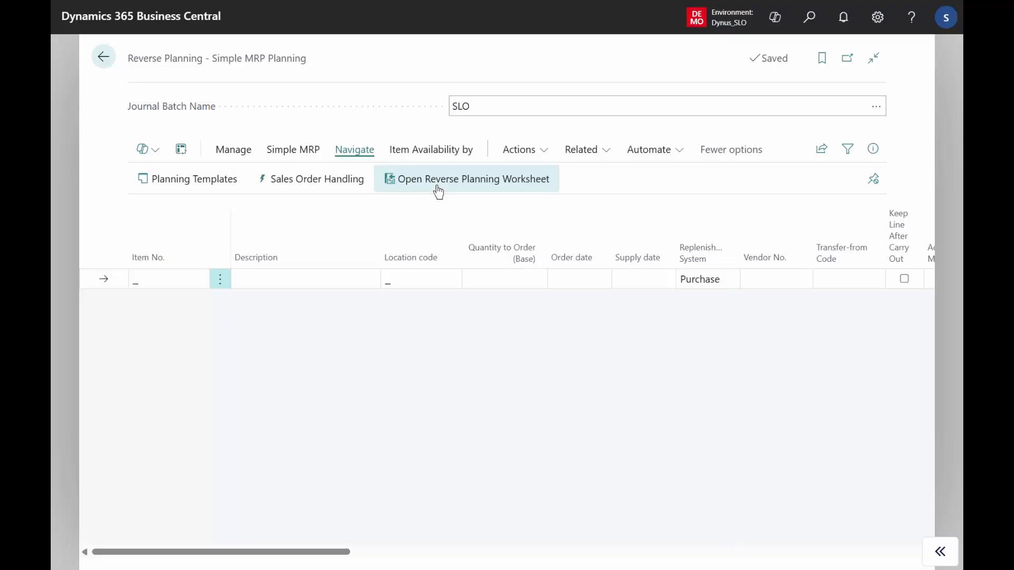
left_click(438, 192)
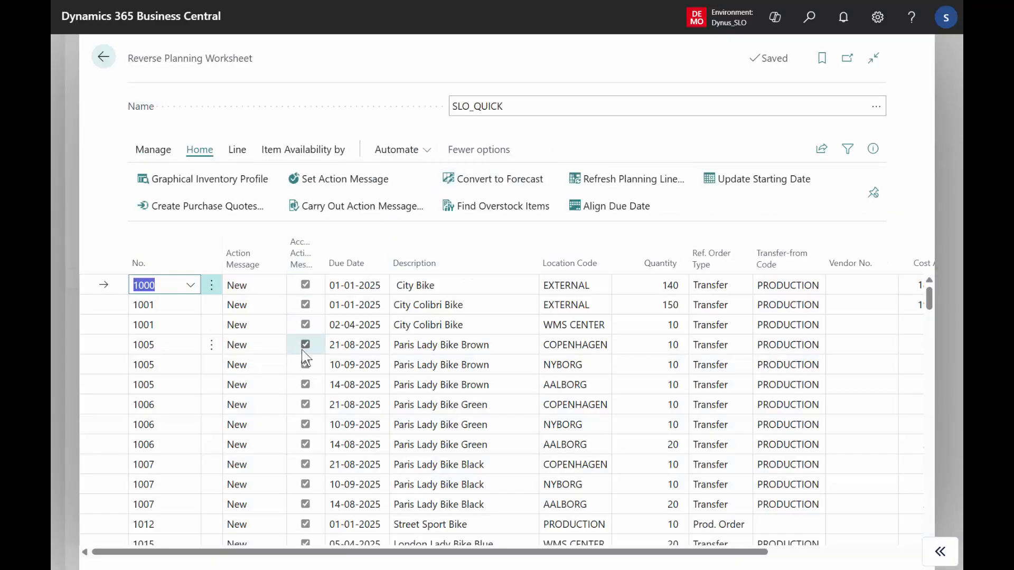
left_click(729, 348)
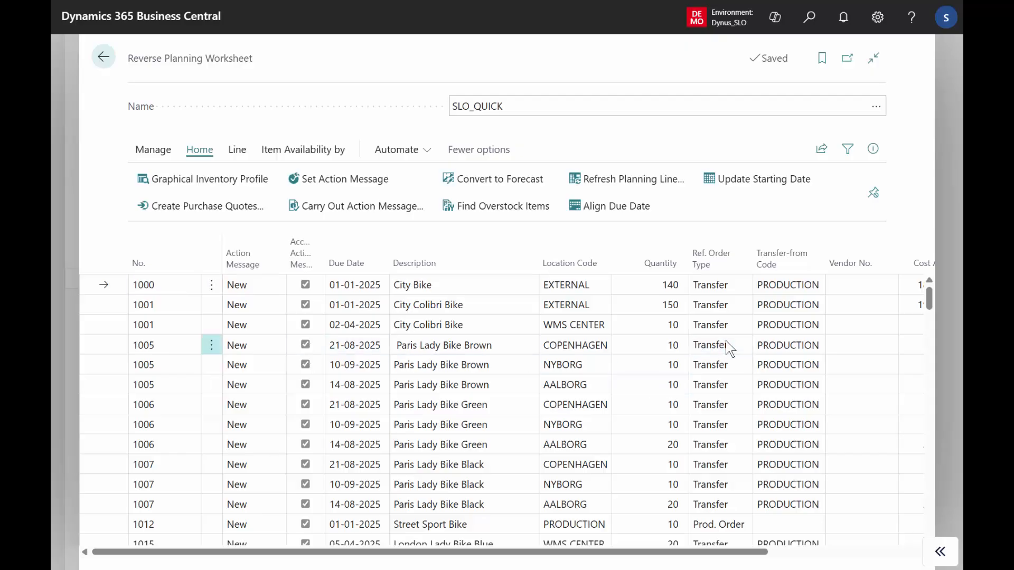
left_click(787, 344)
left_click(585, 346)
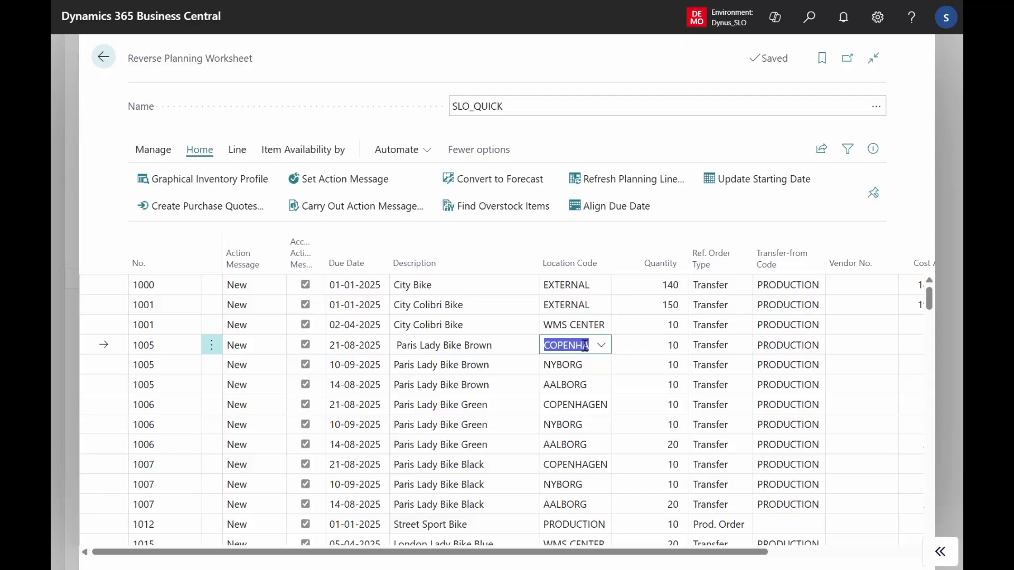
Try the Combine Transfer Orders option for carrying out action messages, and cancel without carrying them out.
left_click(389, 209)
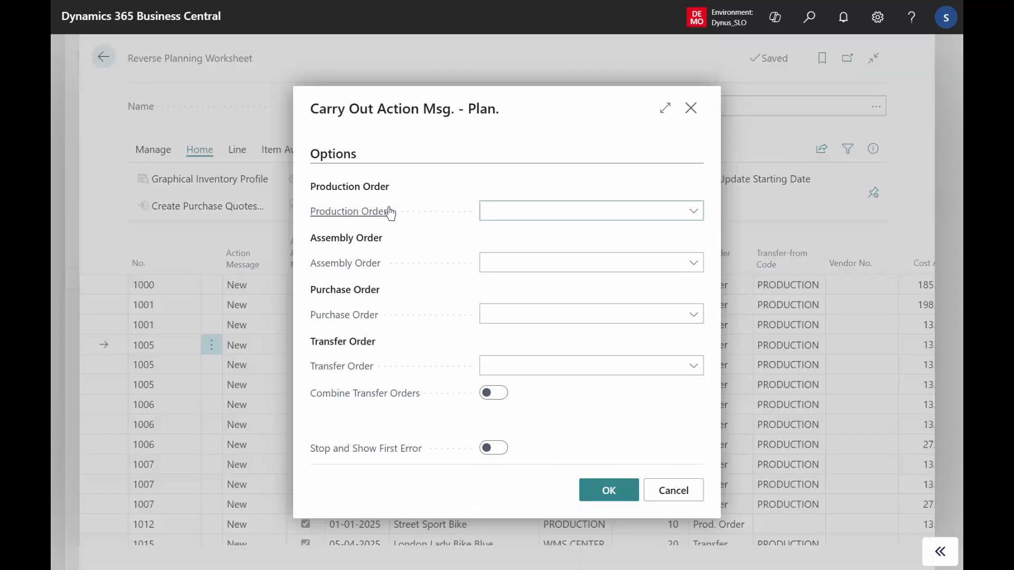
left_click(503, 401)
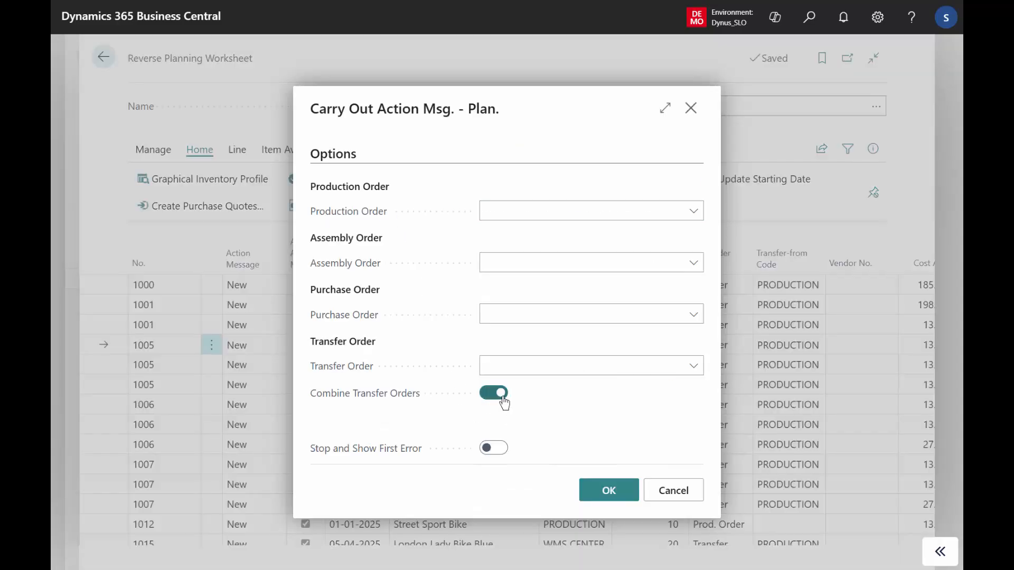
left_click(680, 496)
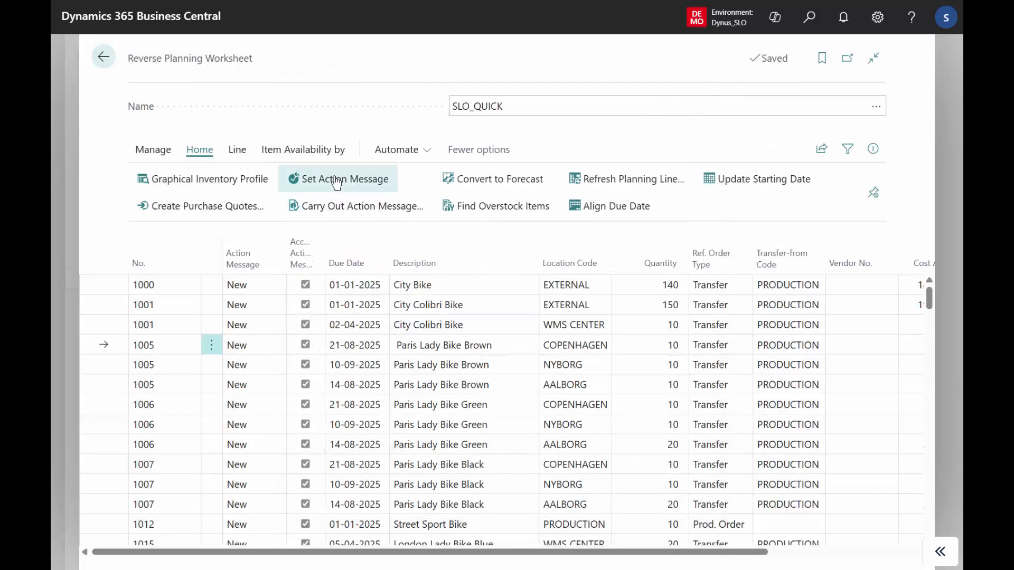
Set the worksheet lines to Ignore Action Message.
left_click(337, 181)
left_click(377, 293)
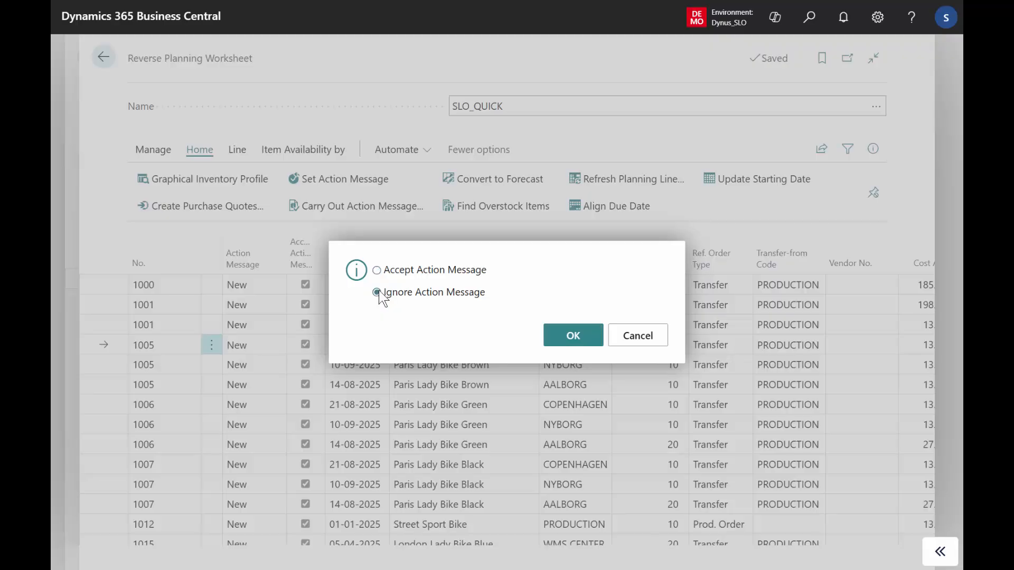
left_click(573, 336)
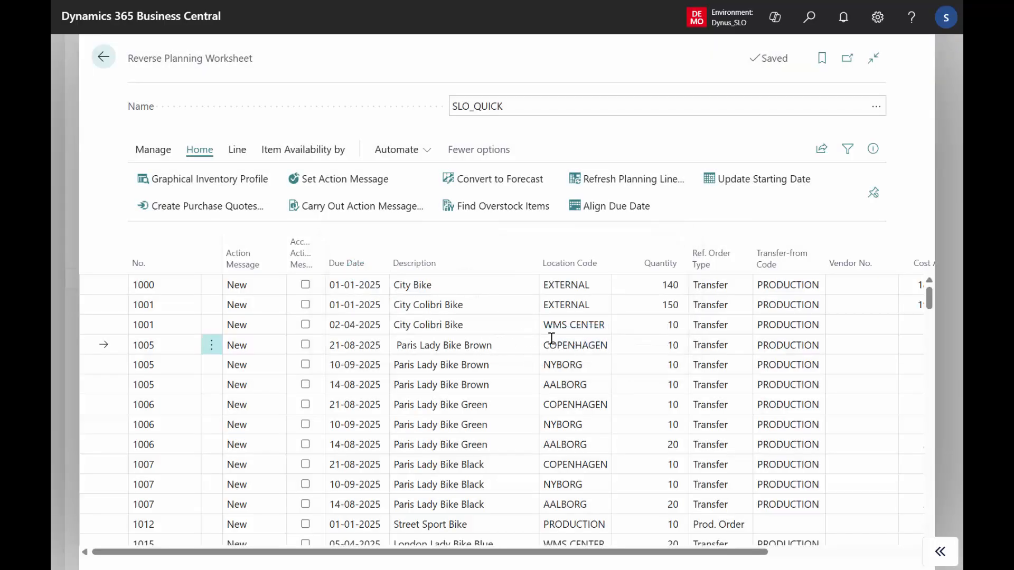
Filter the worksheet to location code COPENHAGEN and review the lines' cost amount, total volume, total weight and the sharing options.
left_click(583, 347)
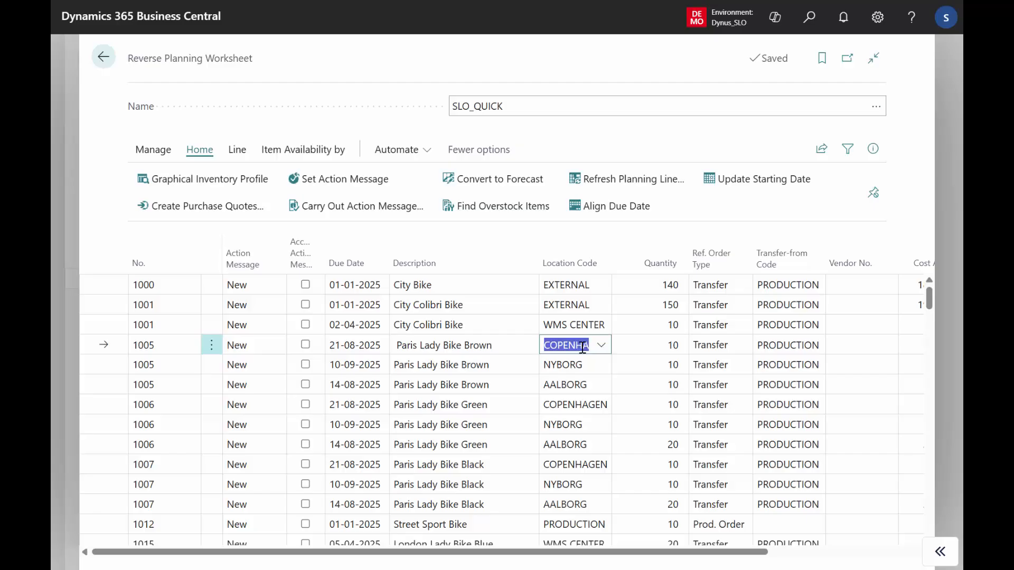
key("alt+F3")
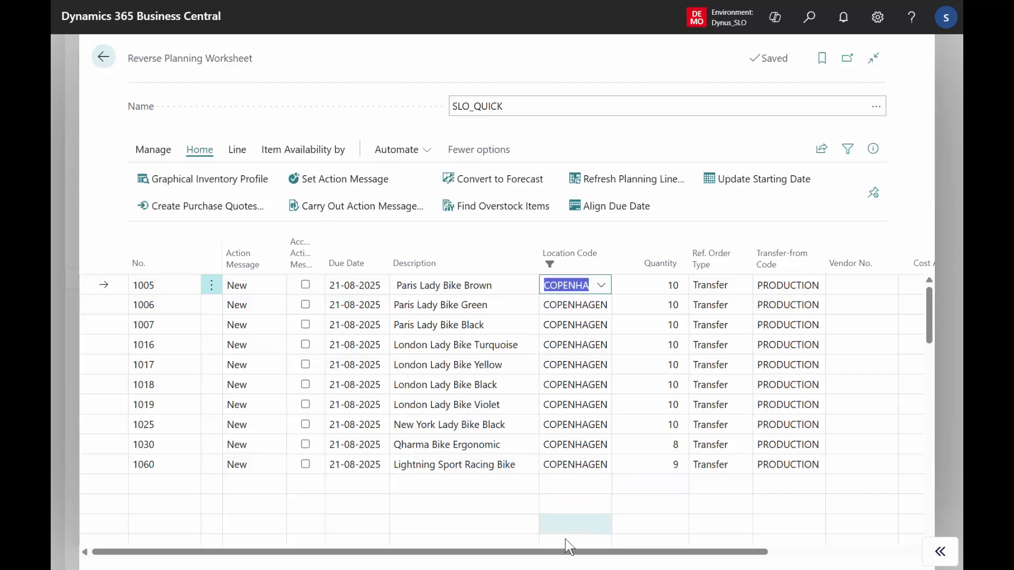
left_click_drag(551, 555, 781, 547)
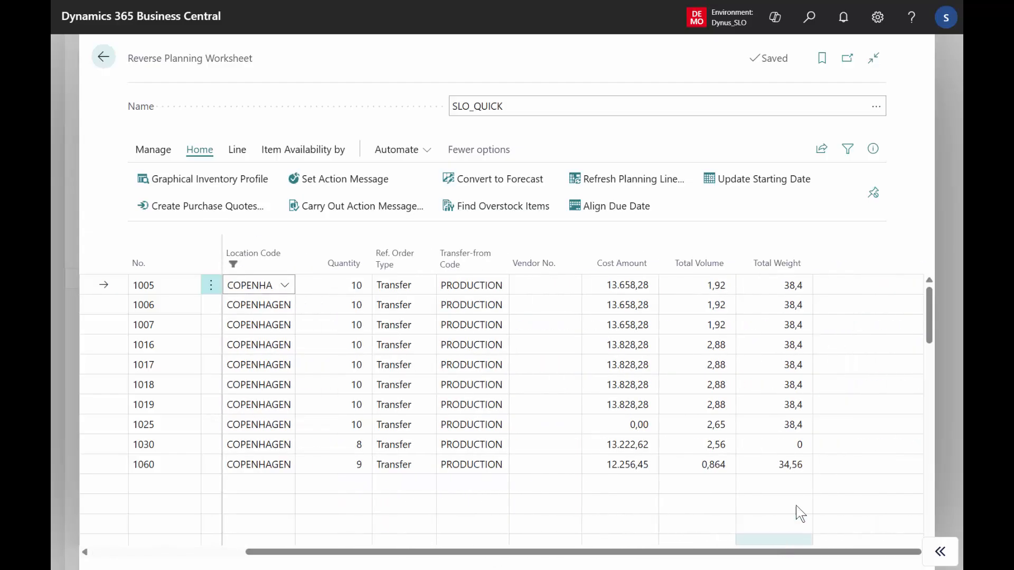
mouse_move(719, 272)
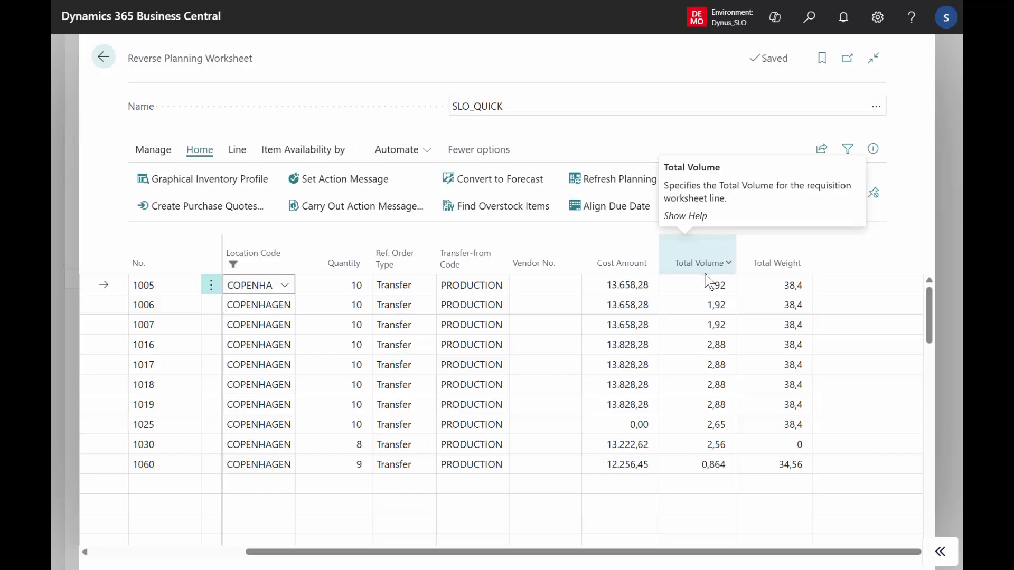
left_click(822, 148)
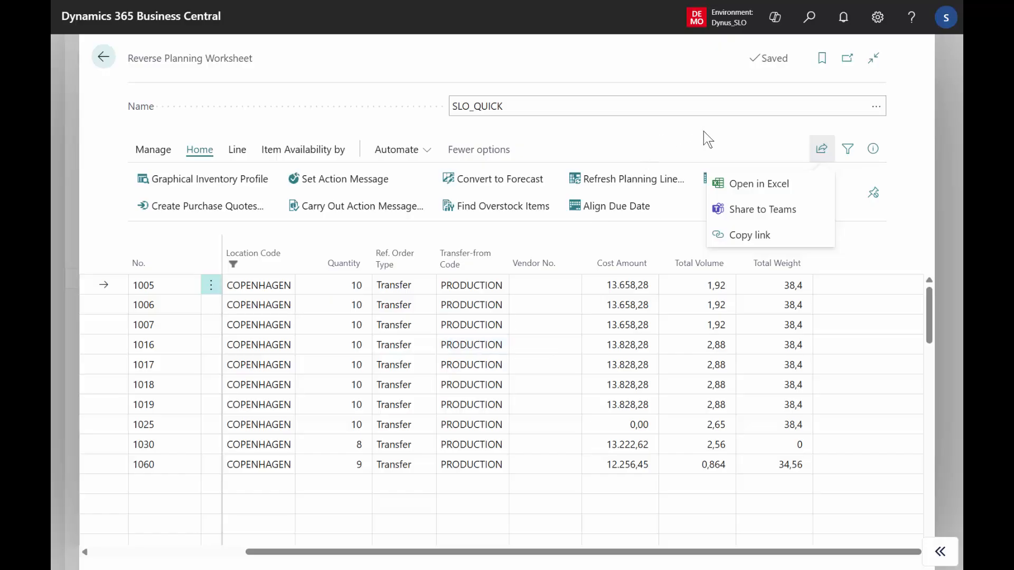
Search for "direct rep" and open the Reverse Planning - Direct Replenishment page.
left_click(812, 23)
type("direct")
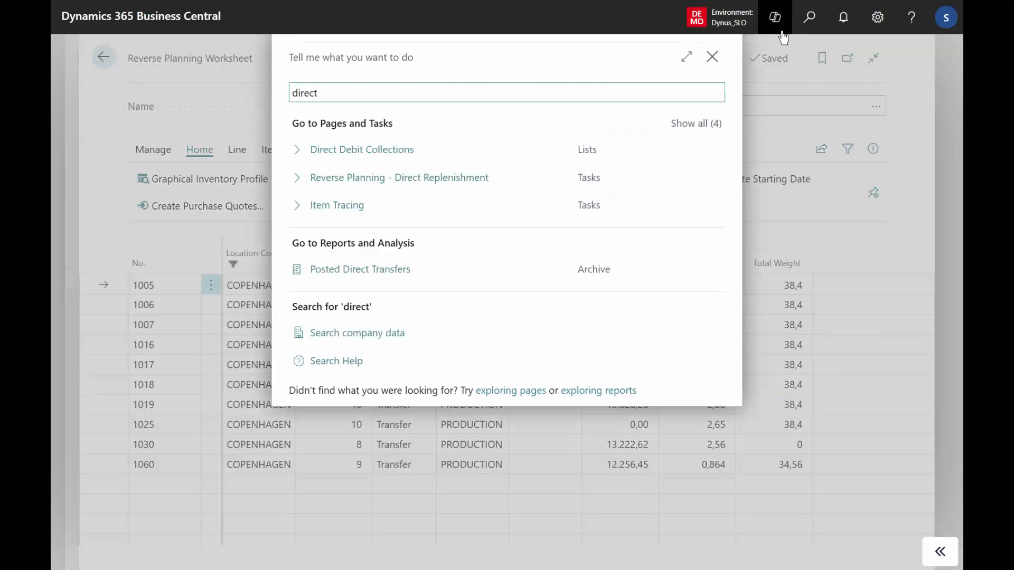
type(" rep")
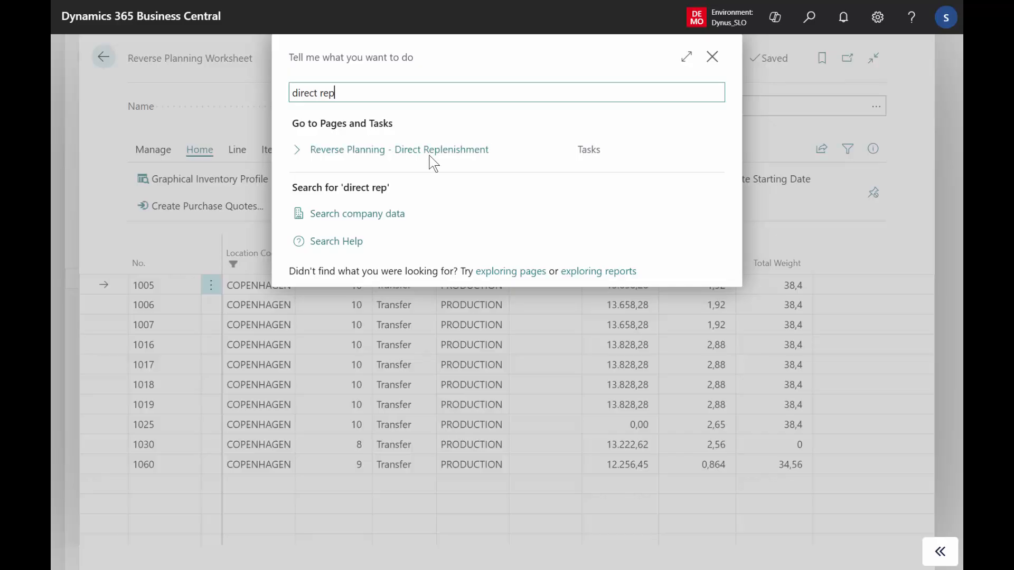
left_click(422, 153)
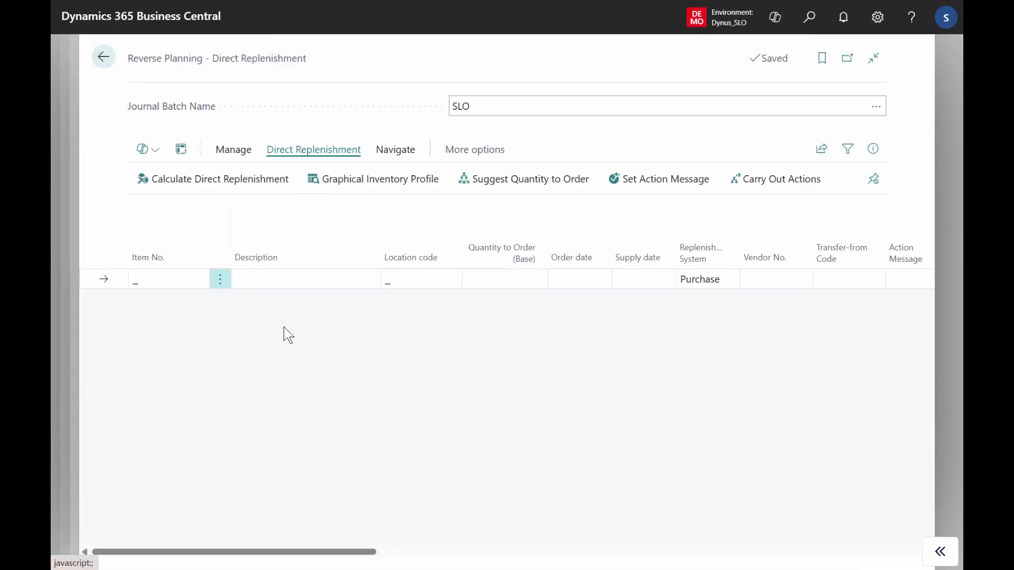
Start Calculate Direct Replenishment with the template DIRECT REPLENISH TRANSFER TO REORDER QUANTITY.
left_click(232, 179)
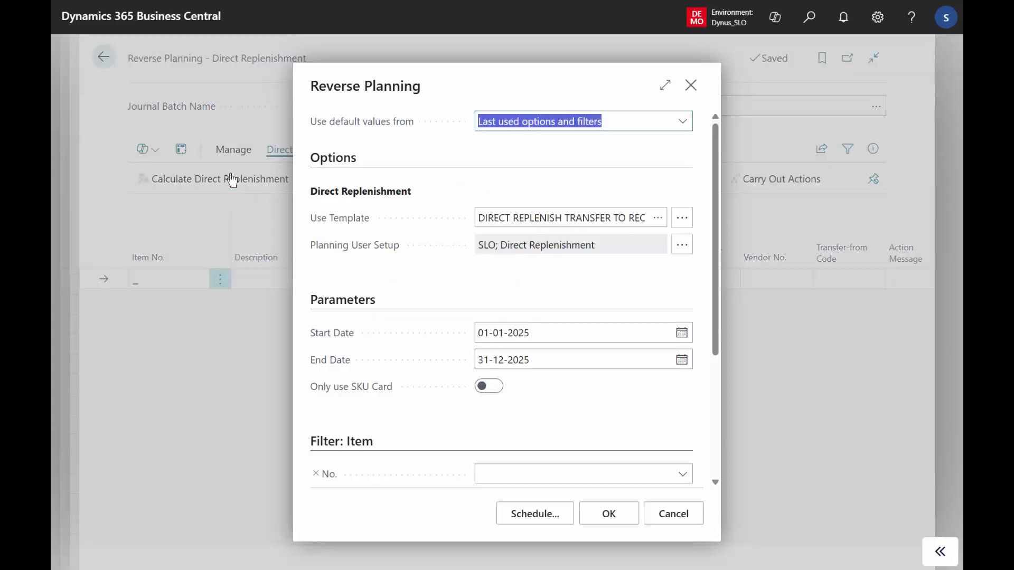
left_click(658, 219)
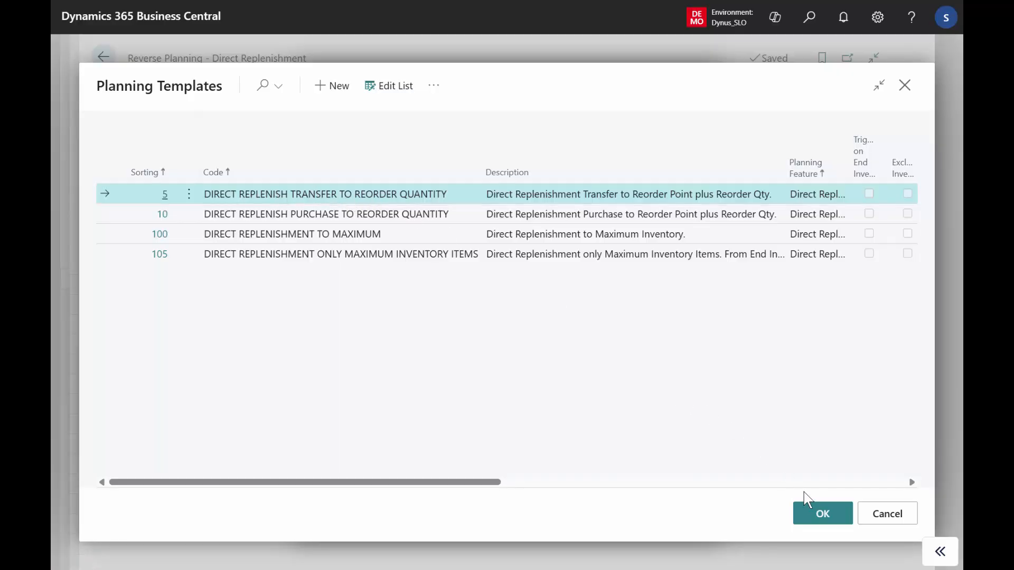
left_click(823, 513)
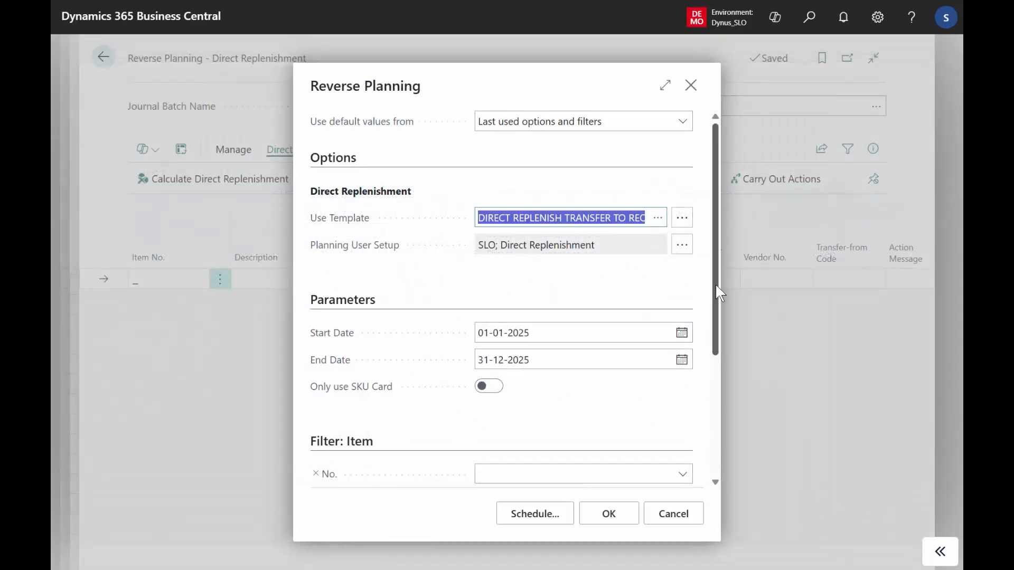
Reduce the calculation's Location Filter to COPENHAGEN only.
scroll(716, 287, "down", 3)
scroll(716, 400, "down", 1)
left_click(584, 369)
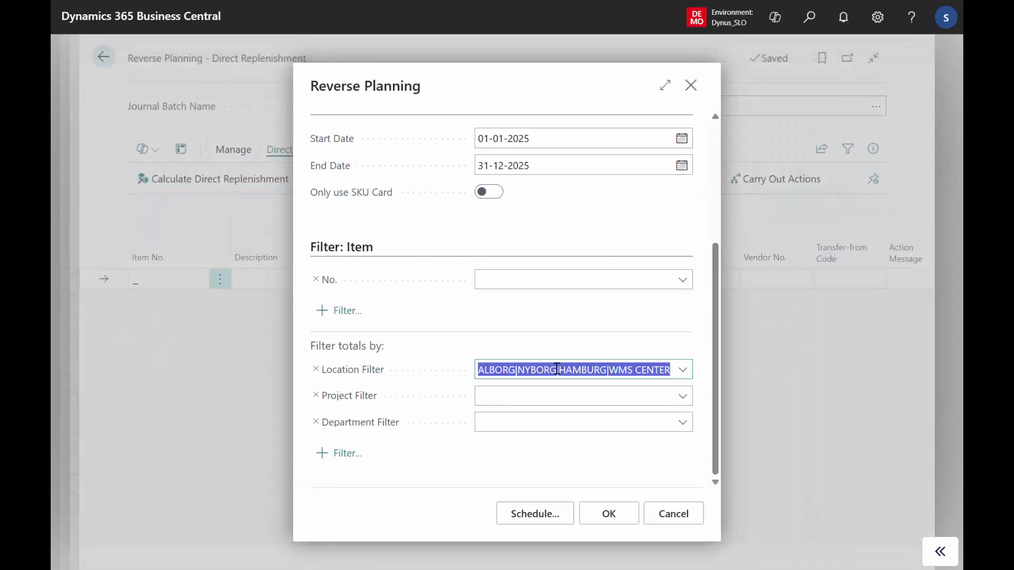
left_click(522, 371)
key("End")
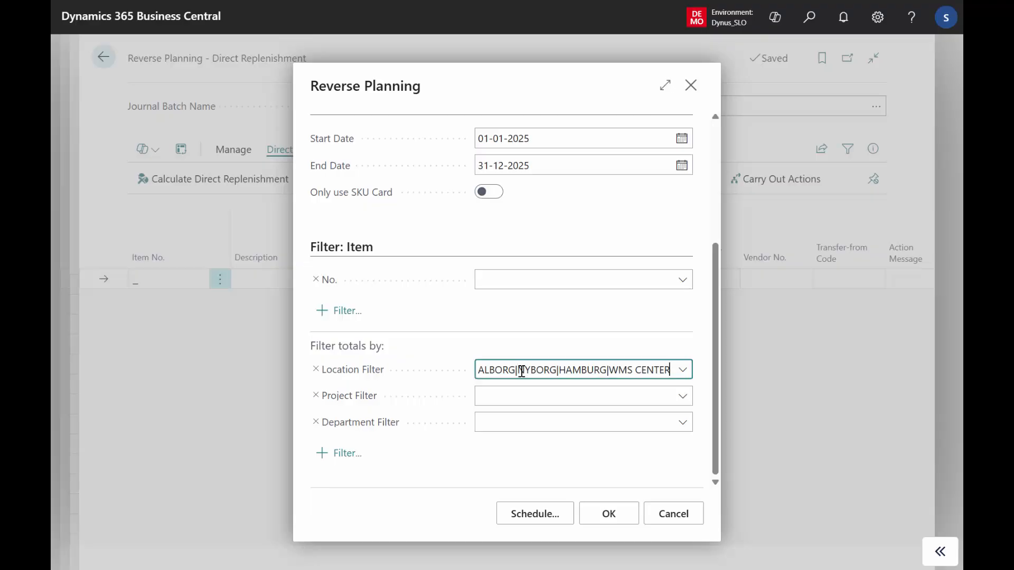
key("ctrl+shift+Left")
key("ctrl+shift+Left")
key("ctrl+shift+Left")
key("ctrl+shift+Left")
key("ctrl+shift+Left")
key("ctrl+shift+Left")
key("ctrl+shift+Left")
key("ctrl+shift+Left")
key("ctrl+shift+Left")
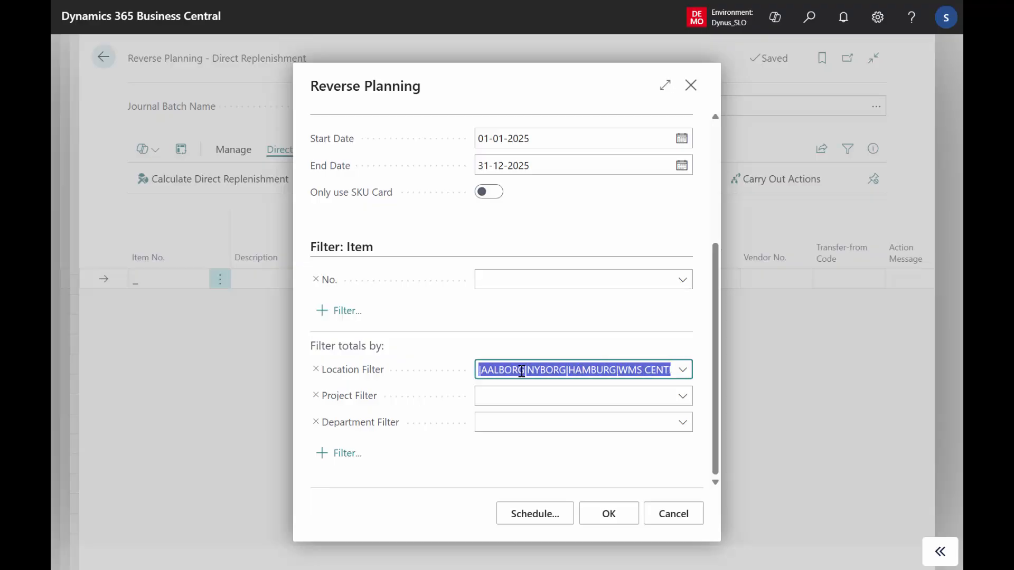
key("BackSpace")
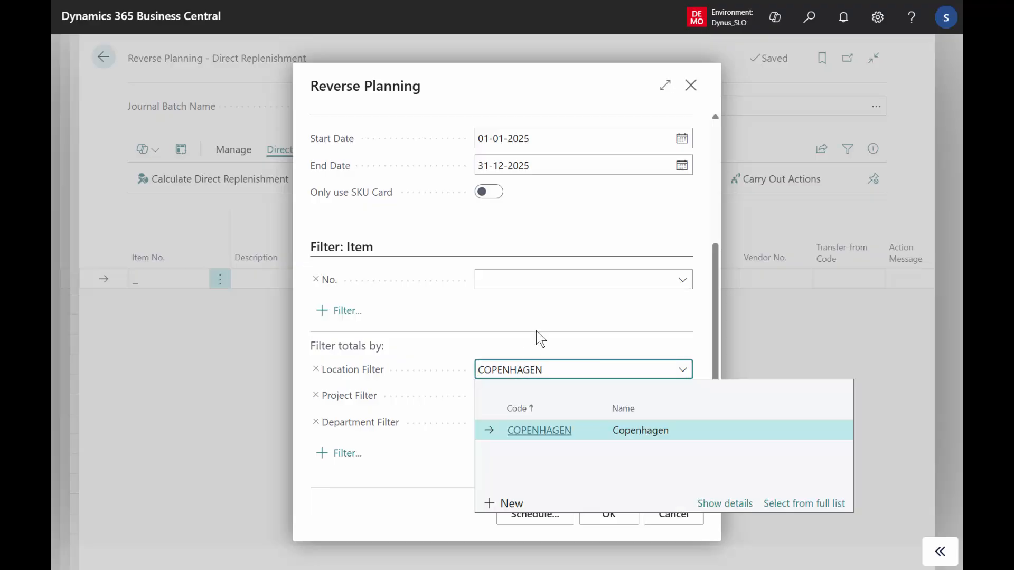
left_click(640, 238)
Examine the Simple MRP settings of the DIRECT REPLENISH TRANSFER TO REORDER QUANTITY planning template, and return to the calculation options.
left_click_drag(715, 283, 715, 158)
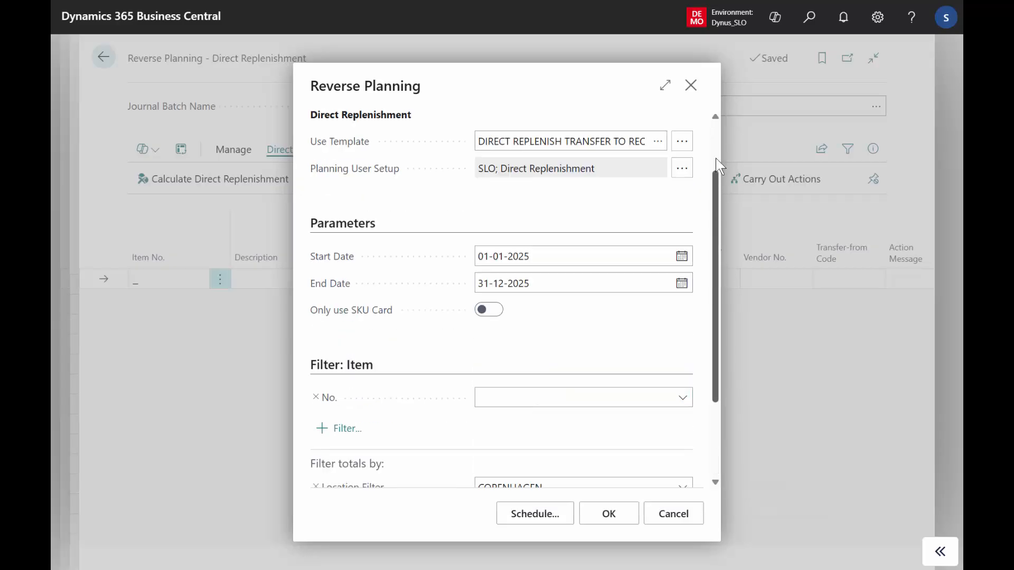
left_click(663, 218)
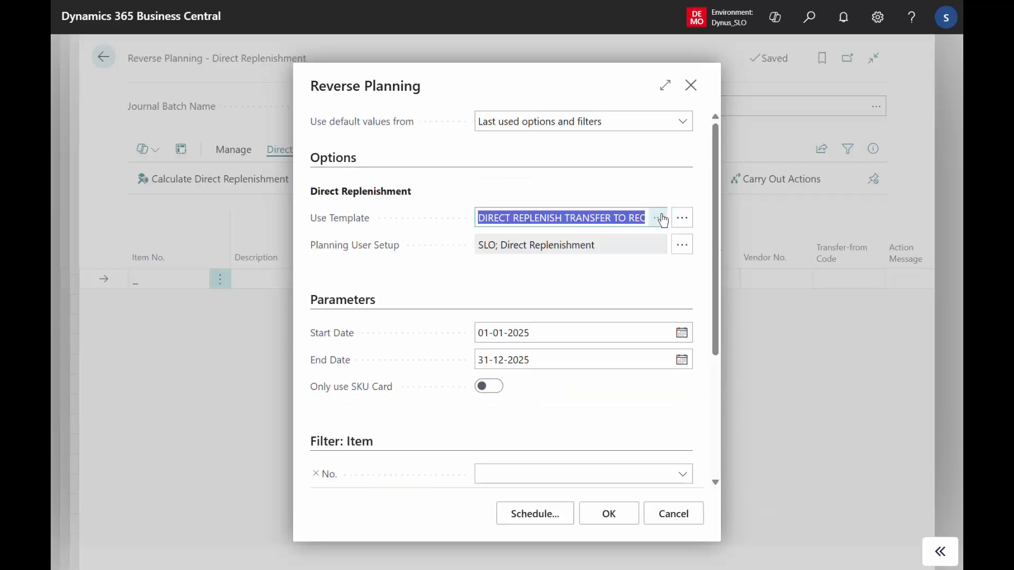
left_click(662, 218)
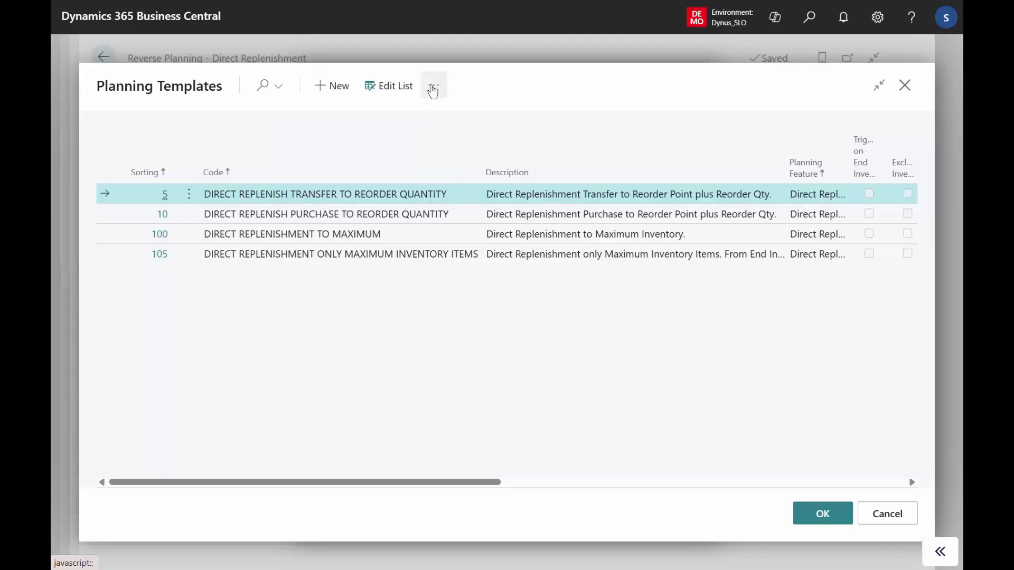
left_click(433, 91)
left_click(467, 150)
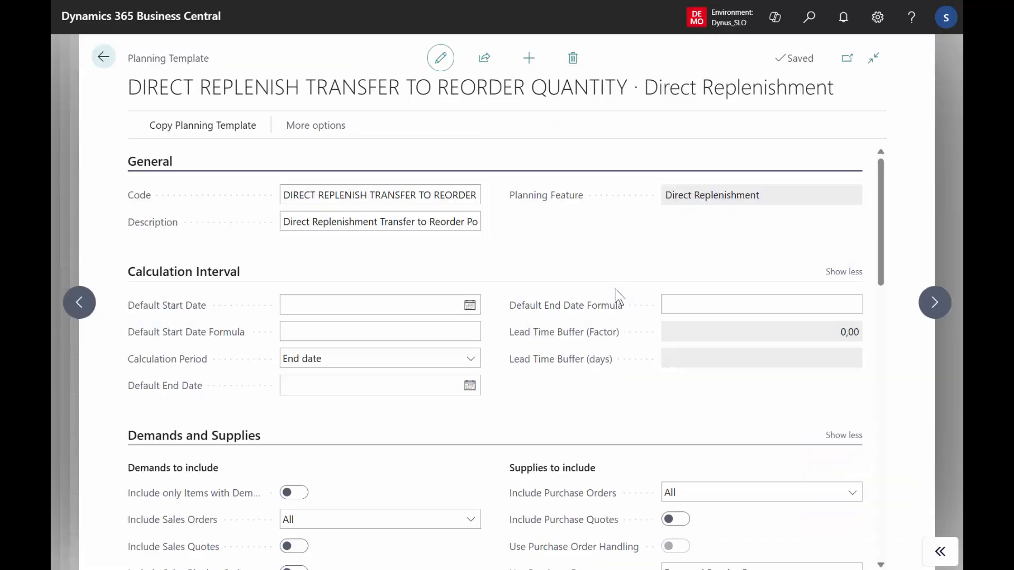
left_click_drag(881, 227, 879, 437)
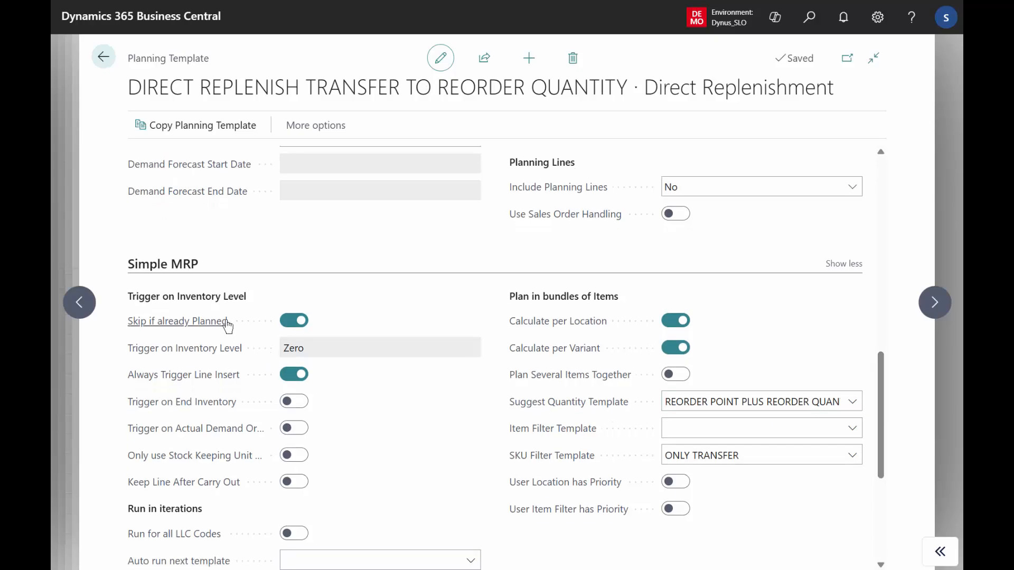
mouse_move(218, 325)
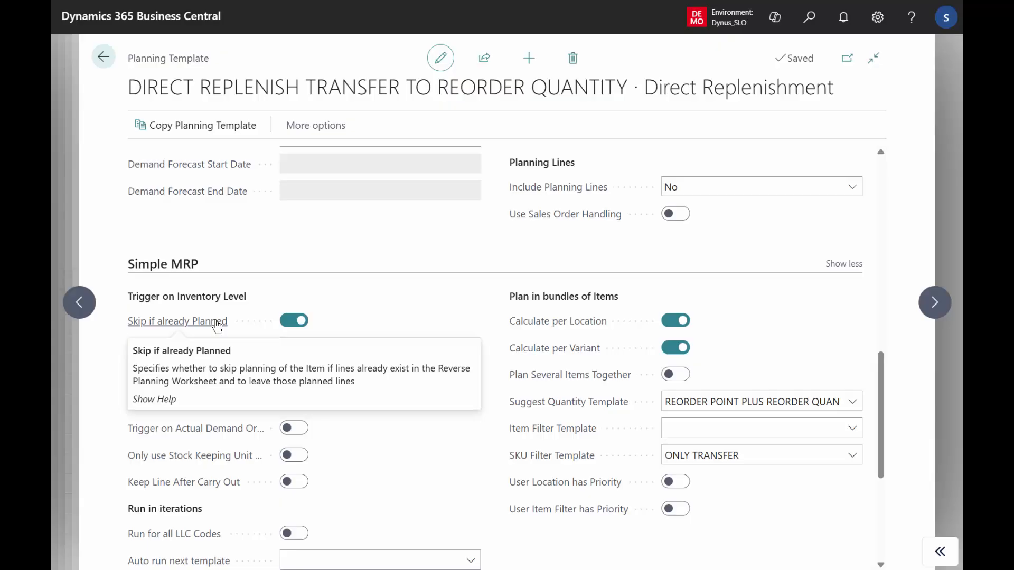
left_click(104, 58)
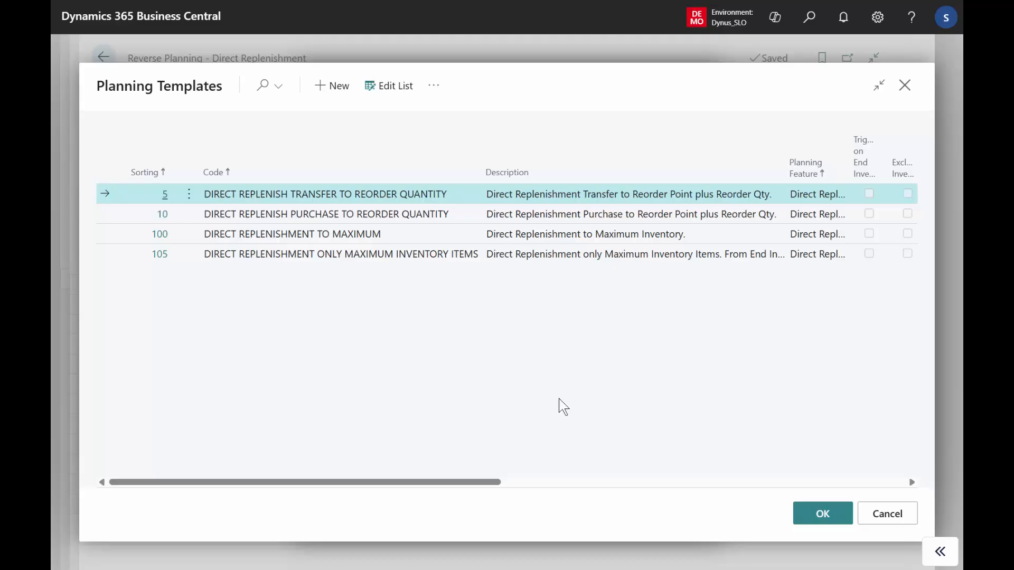
left_click(889, 514)
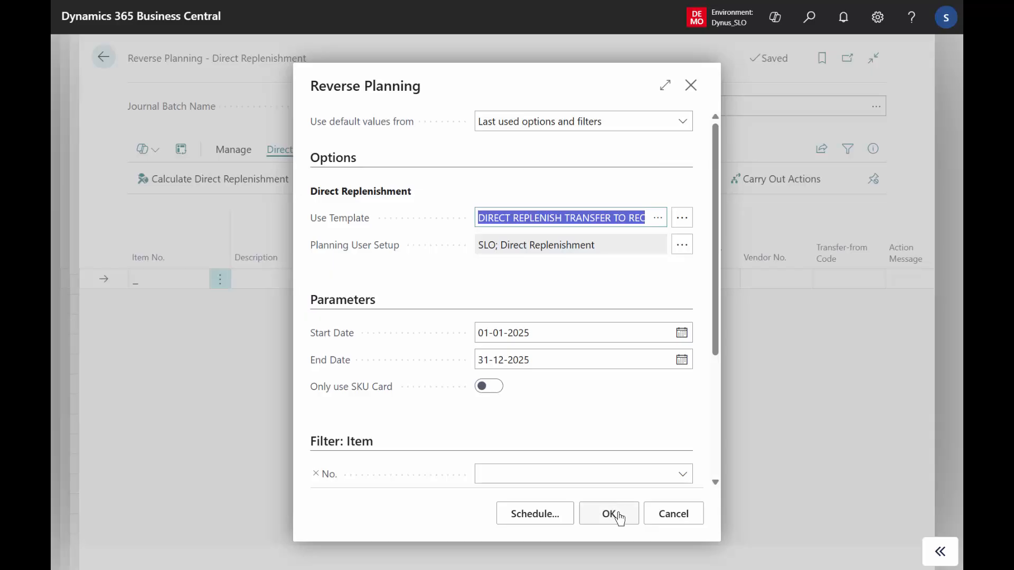
left_click_drag(716, 338, 562, 395)
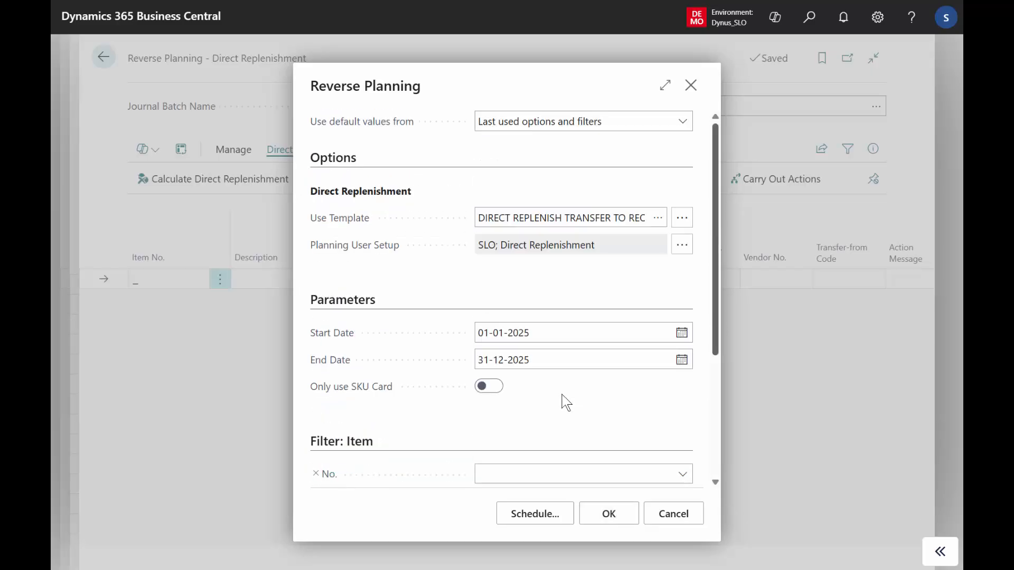
Review the calculation options and run the Direct Replenishment calculation for COPENHAGEN from 01-01-2025 to 31-12-2025.
scroll(606, 463, "down", 3)
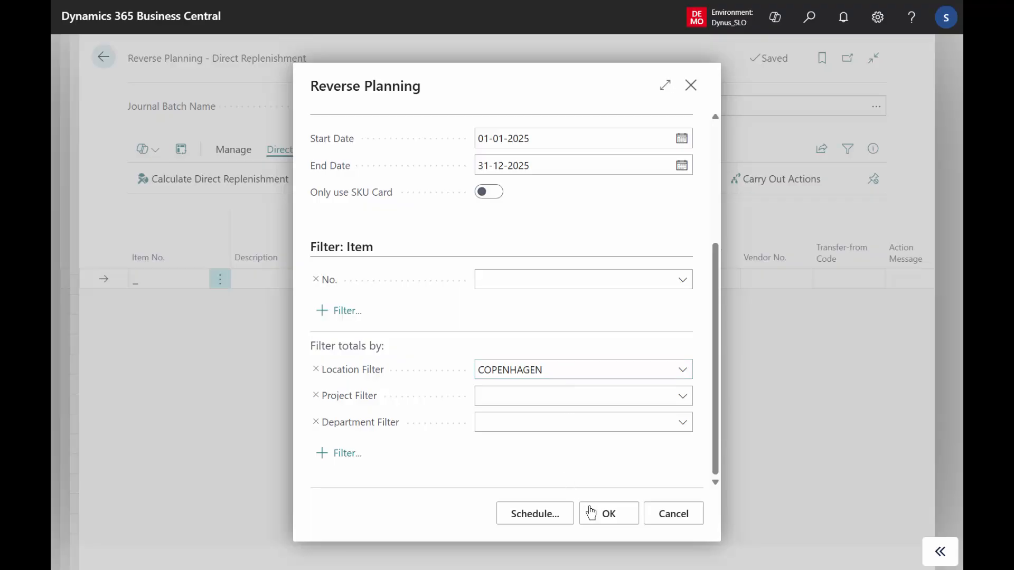
left_click_drag(715, 441, 702, 301)
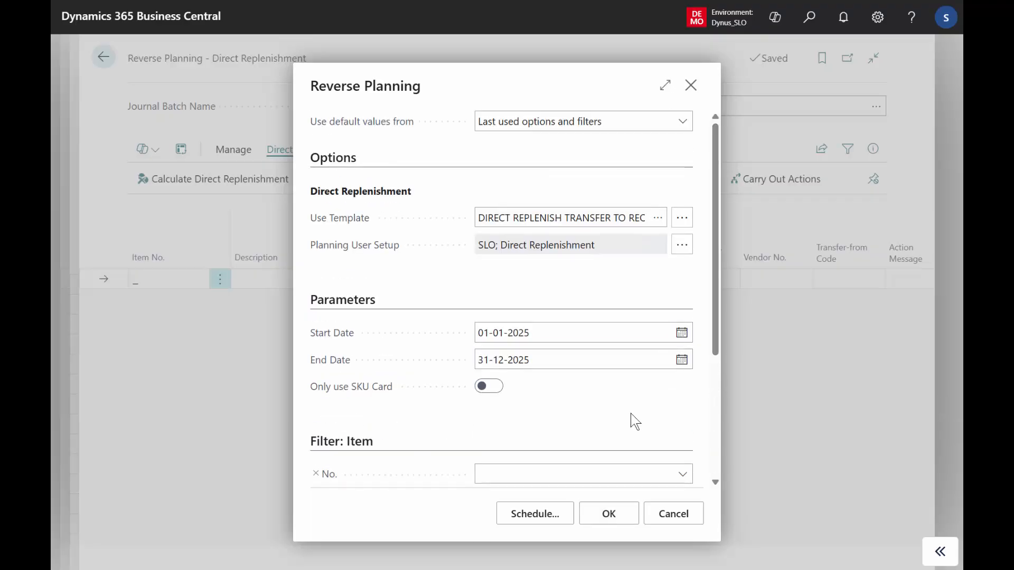
left_click(610, 517)
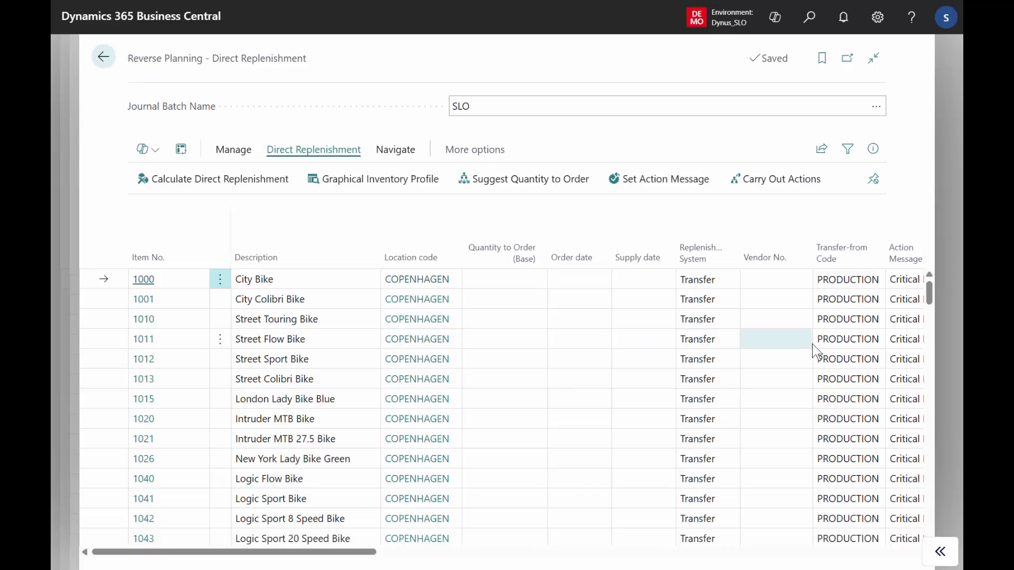
Suggest quantities to order, calculating from End Inventory to Reorder Point plus Reorder Quantity with order modifiers and rounding up.
left_click(516, 180)
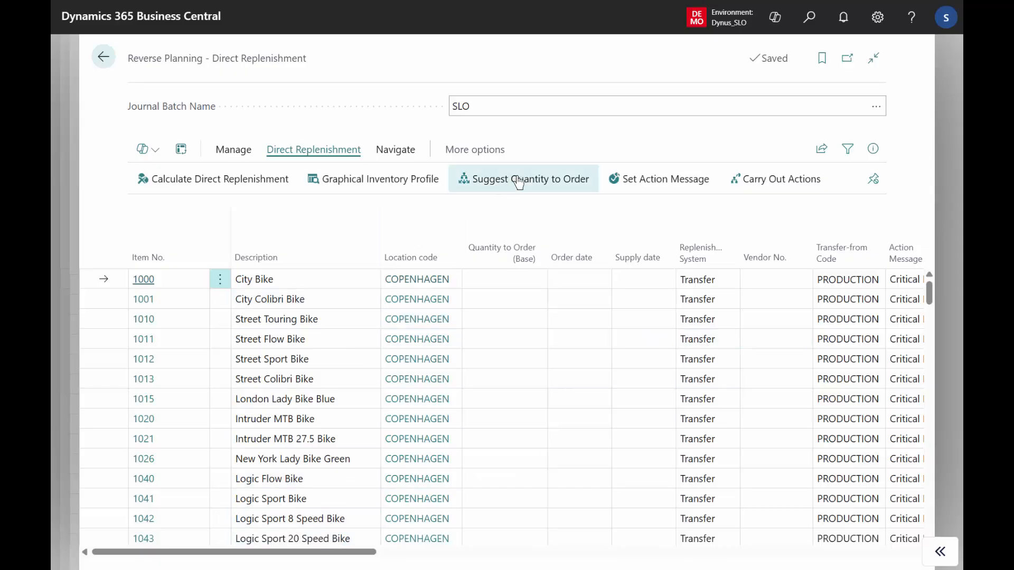
left_click(708, 417)
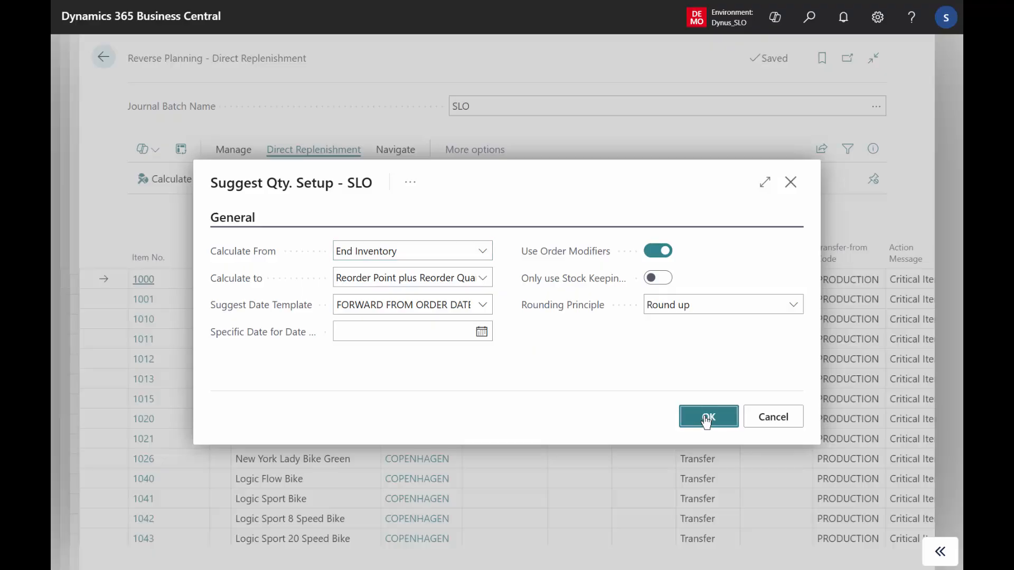
left_click(636, 336)
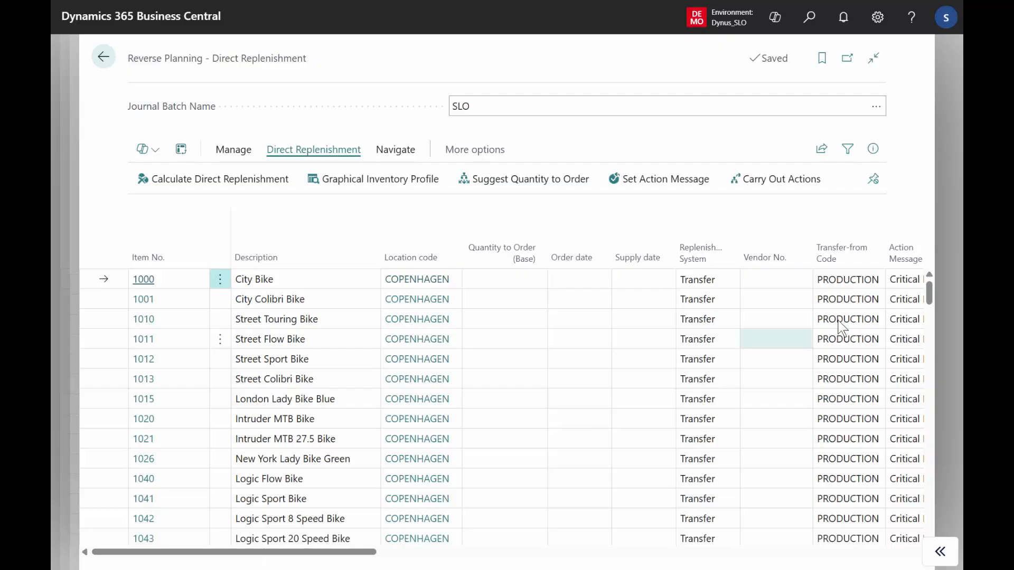
Accept the action message on the lines with suggested quantities for items 1105, 1205, 2000 and 2010.
left_click_drag(928, 289, 928, 328)
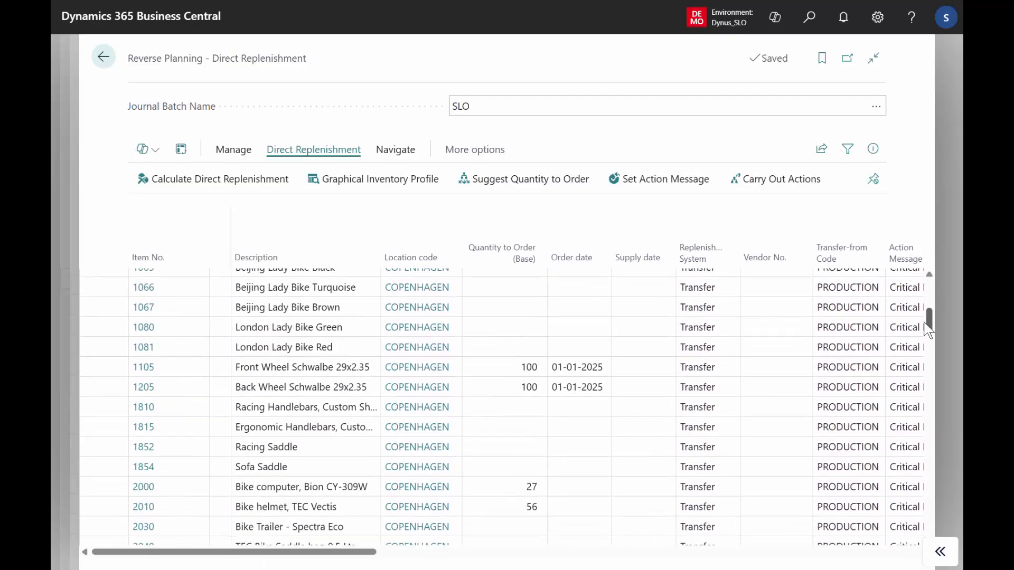
left_click(517, 368)
left_click(519, 386)
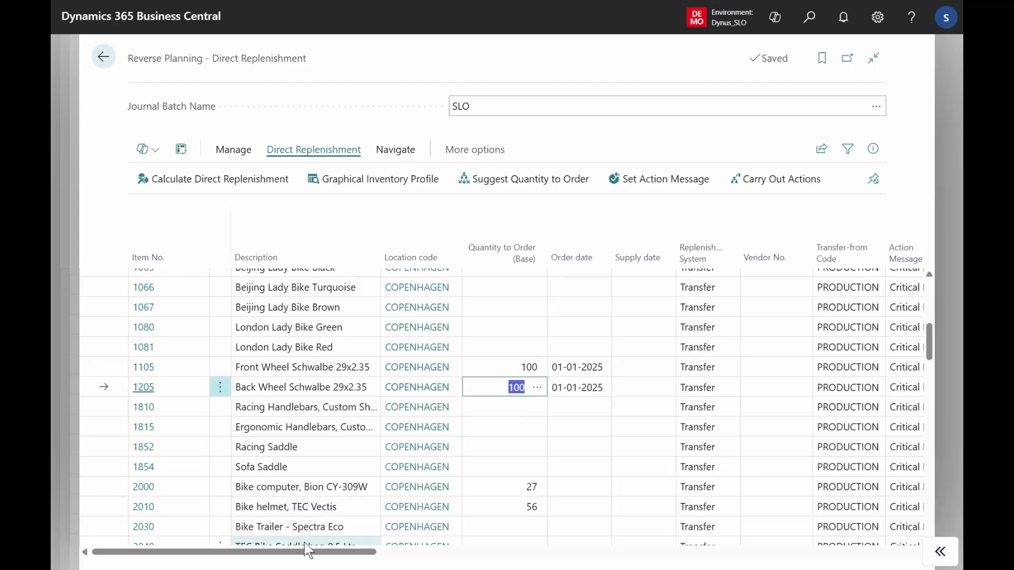
left_click_drag(303, 552, 360, 549)
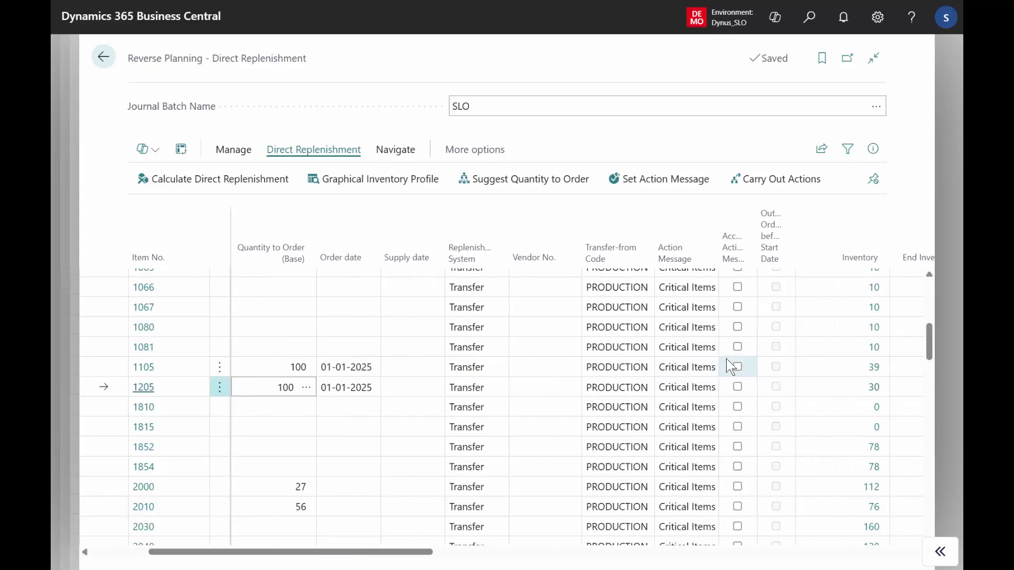
left_click(739, 369)
left_click(739, 387)
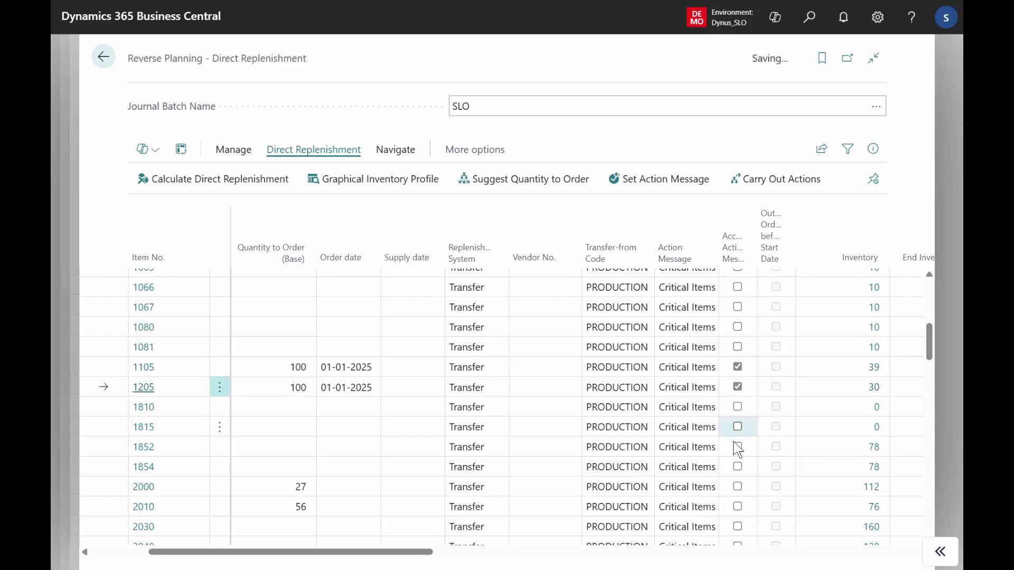
left_click(740, 486)
left_click(740, 502)
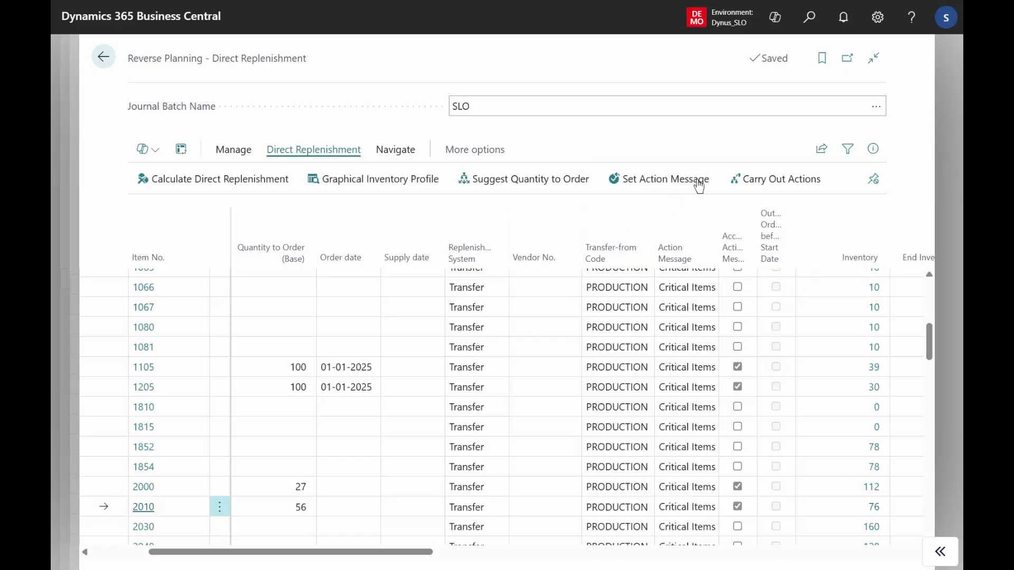
Carry out the accepted actions into the Reverse Planning Worksheet, open it and filter its lines to location COPENHAGEN.
left_click(769, 182)
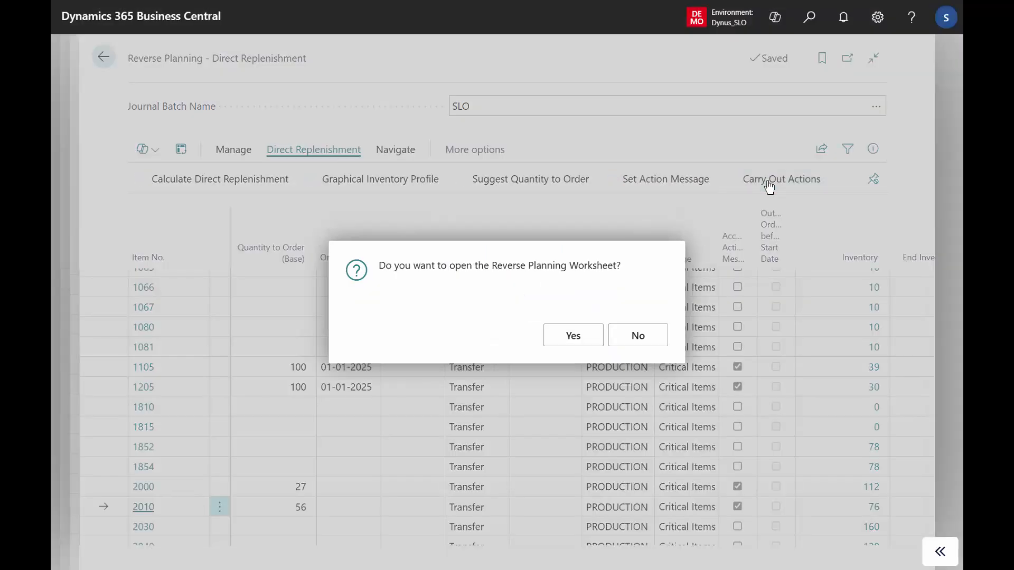
left_click(574, 335)
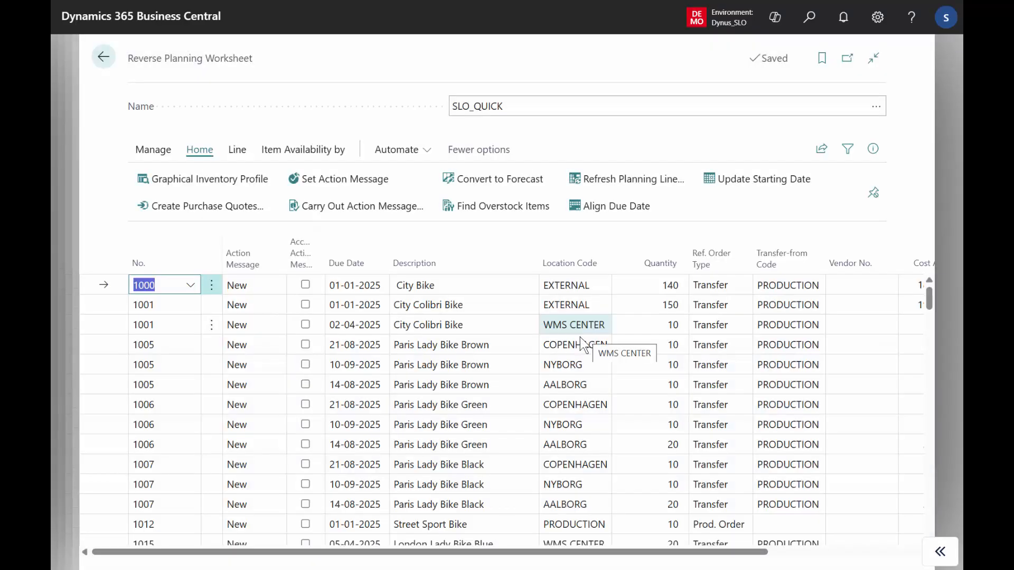
left_click(587, 344)
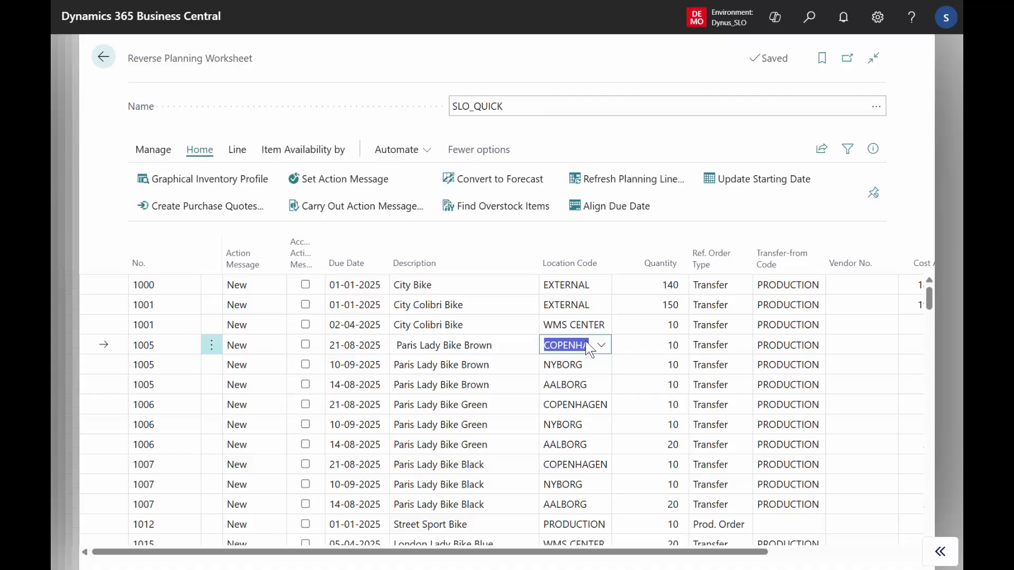
key("alt+F3")
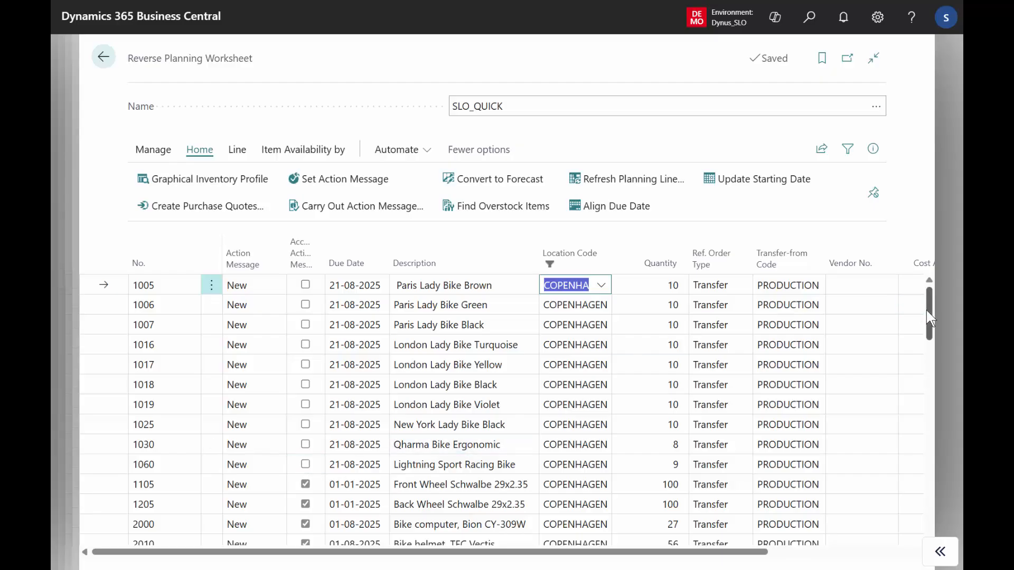
Select all filtered COPENHAGEN lines and set them to Accept Action Message.
left_click_drag(929, 312, 930, 339)
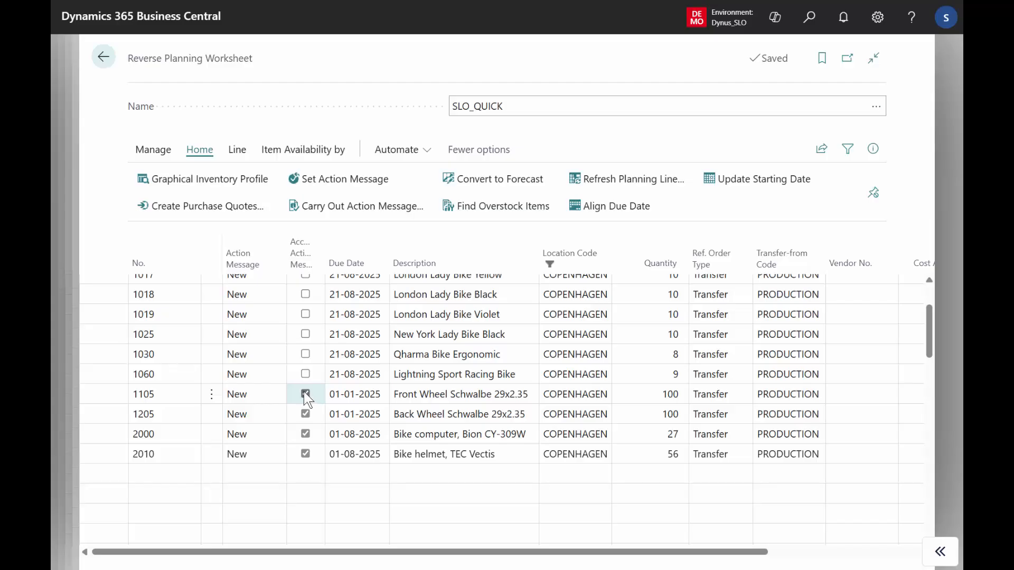
left_click(423, 335)
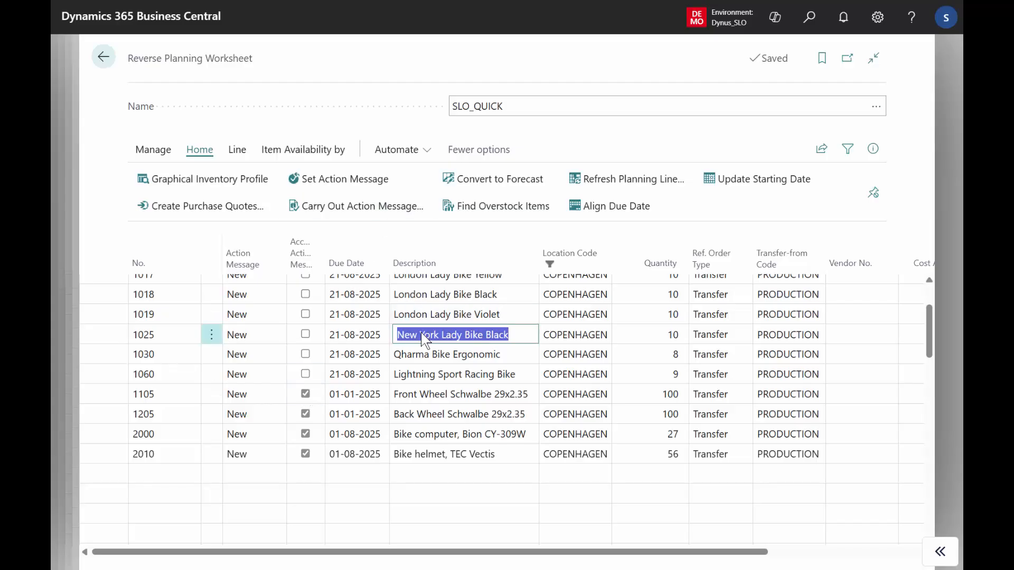
key("ctrl+a")
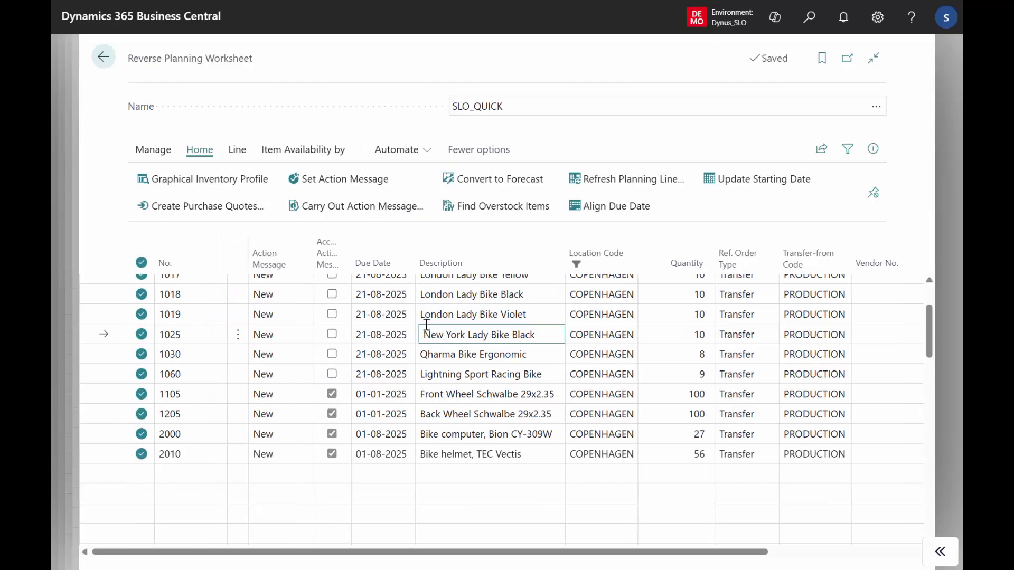
left_click(330, 191)
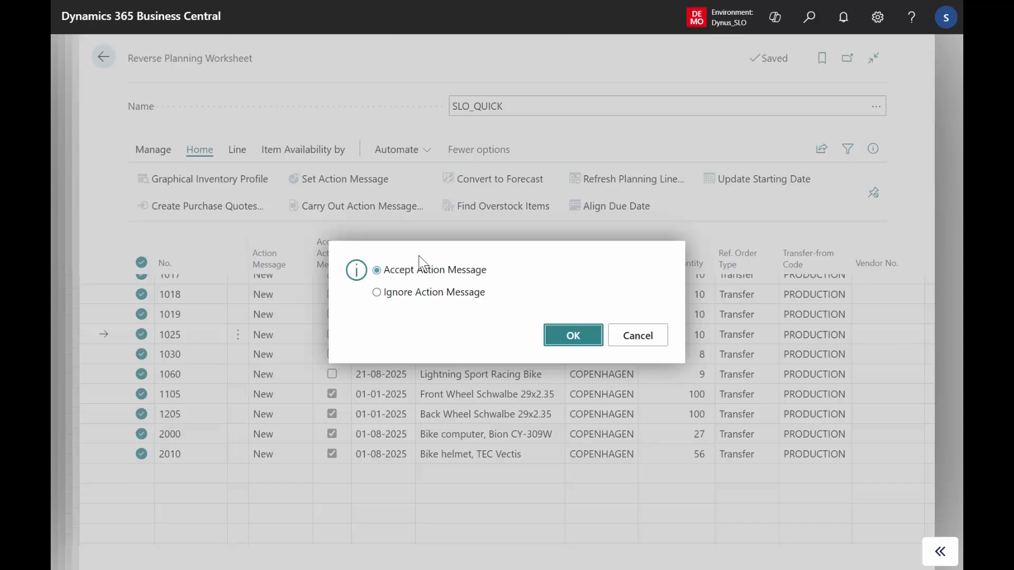
left_click(571, 339)
Check the lines' cost, volume and weight, and carry out their action messages using Make Trans. Orders with Combine Transfer Orders enabled.
left_click_drag(697, 551, 880, 525)
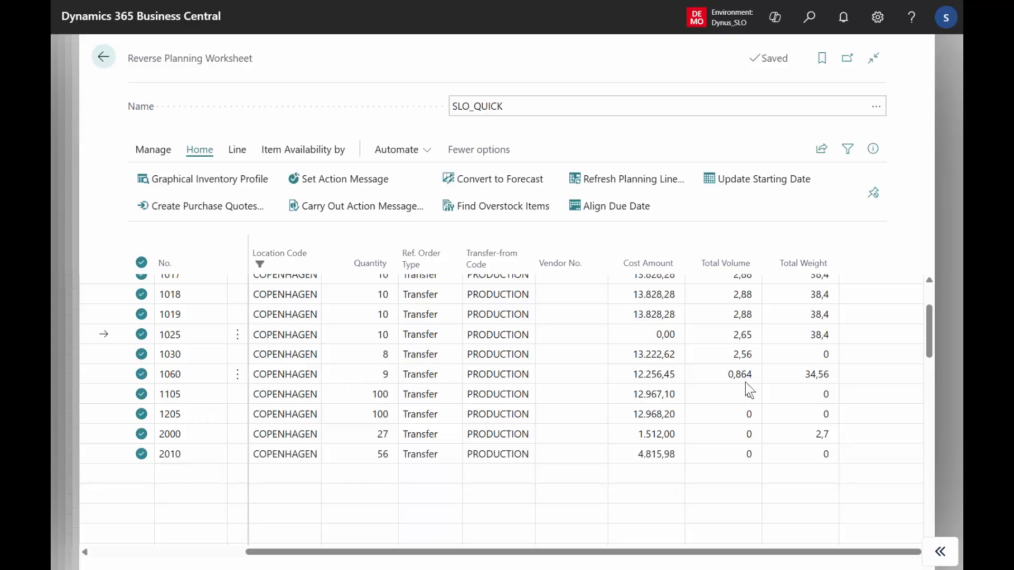
left_click(818, 439)
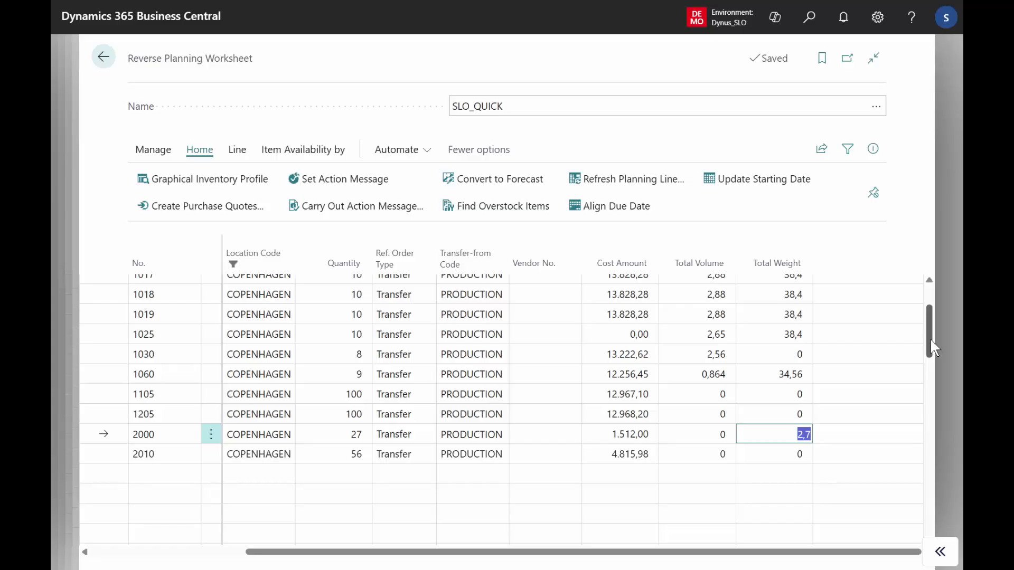
scroll(930, 338, "up", 2)
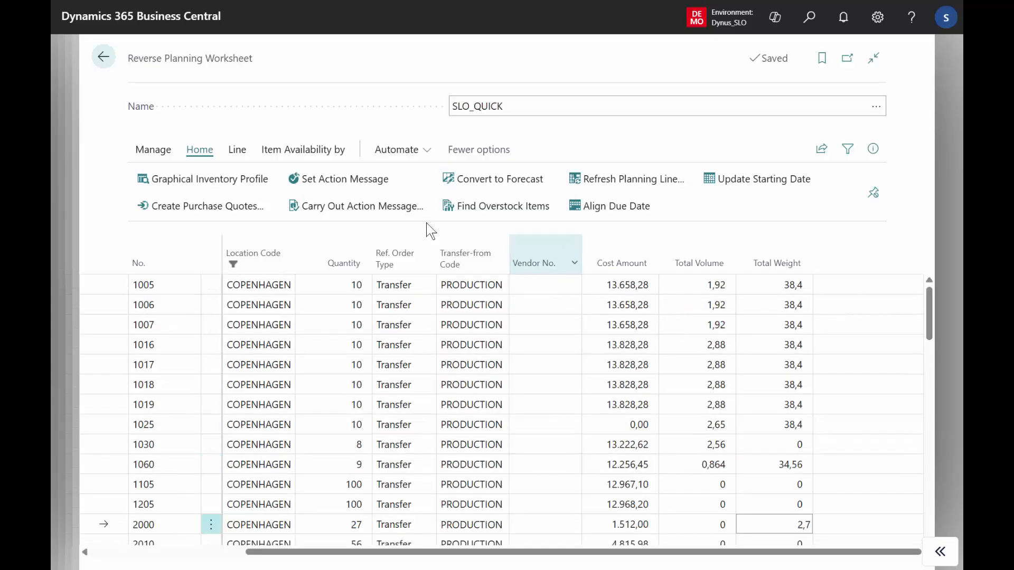
left_click(371, 214)
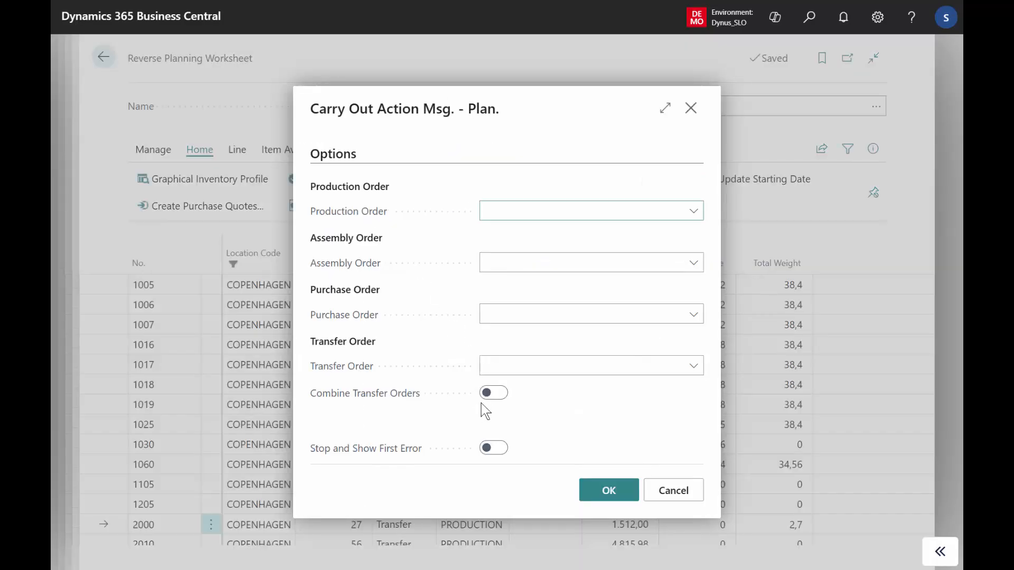
left_click(498, 394)
left_click(518, 371)
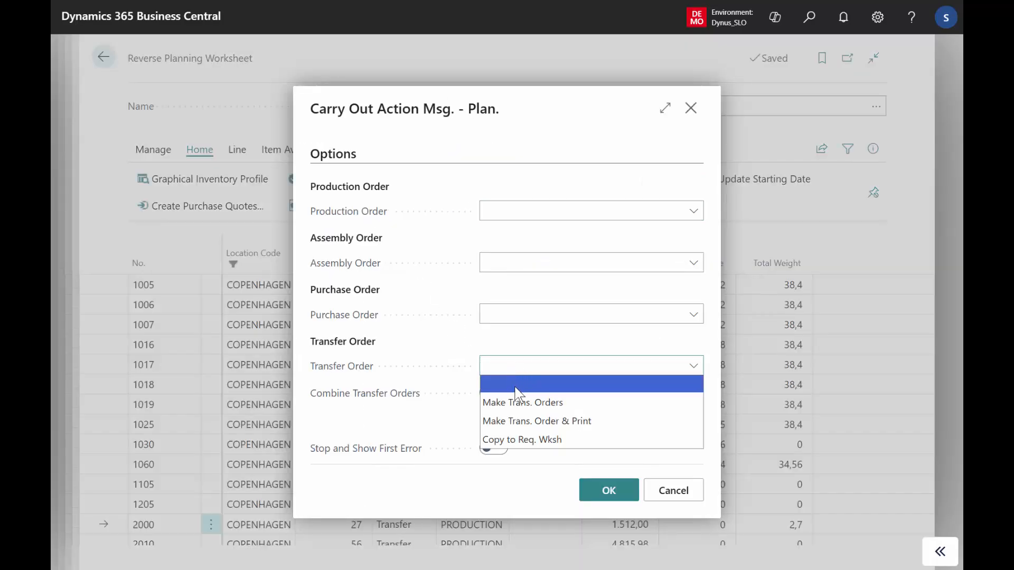
left_click(520, 400)
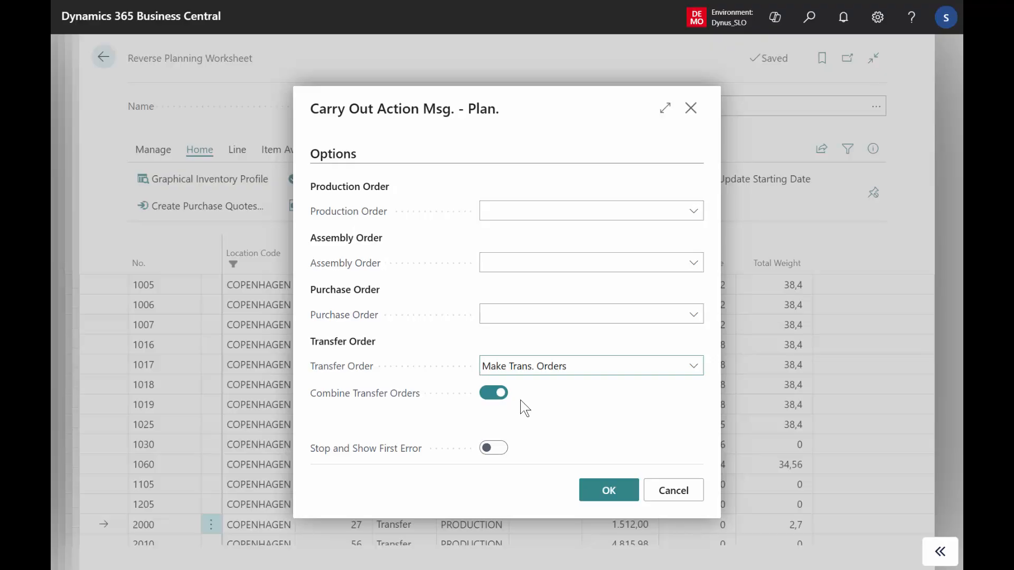
left_click(608, 491)
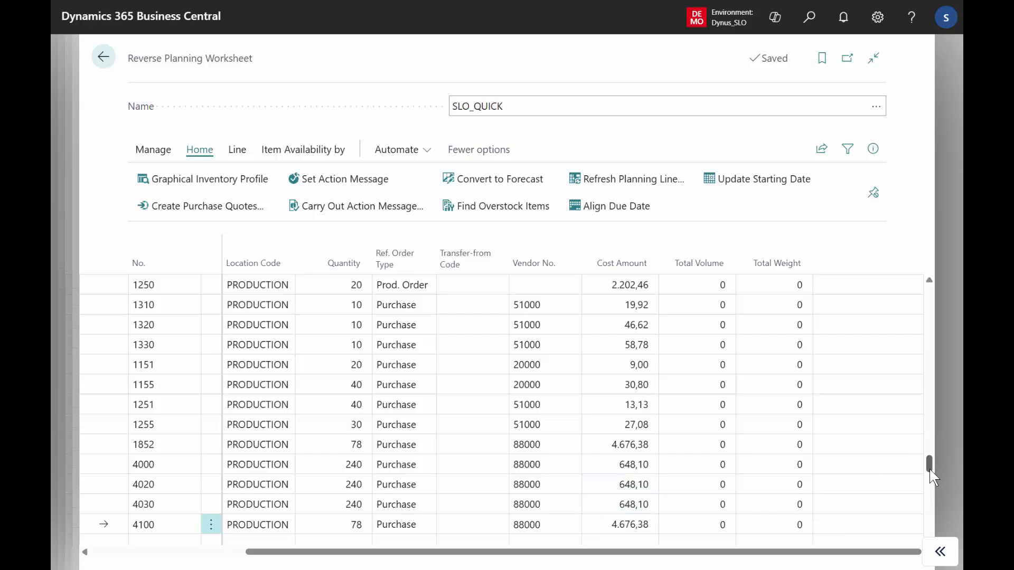
Search for "transf ord", open the transfer order from PRODUCTION to COPENHAGEN in Transfer Orders and examine its item lines.
left_click_drag(929, 467, 921, 353)
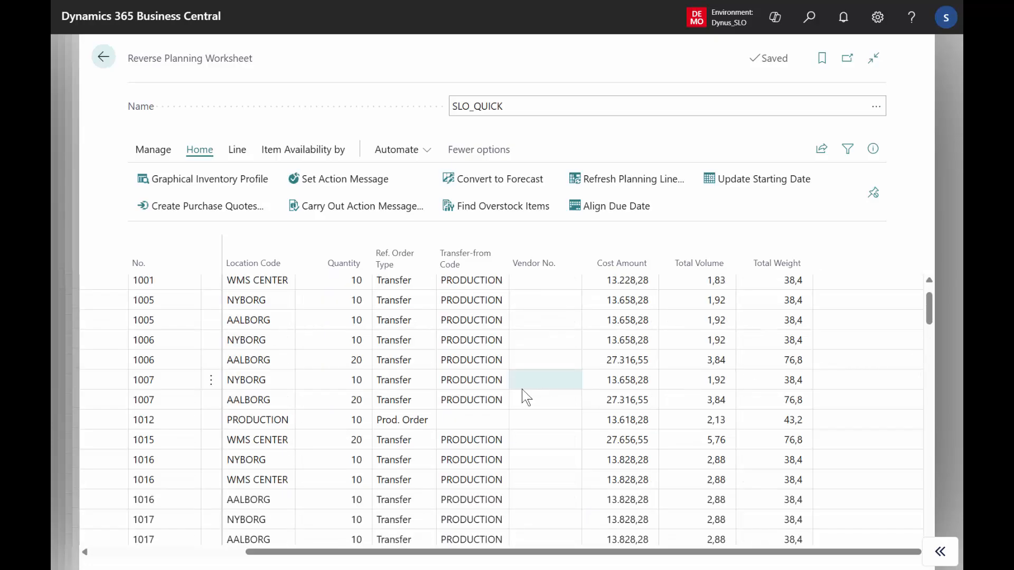
left_click(816, 30)
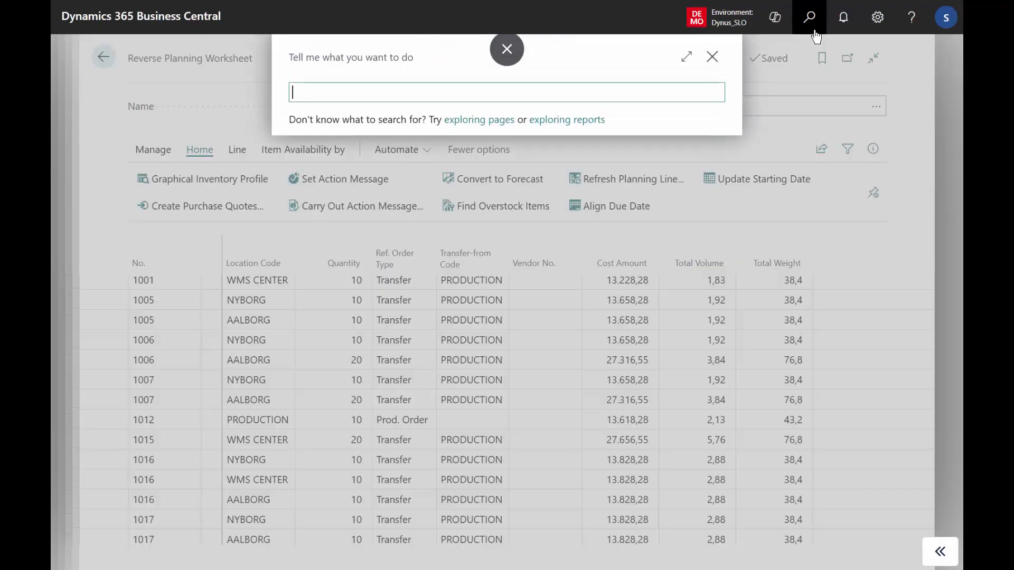
type("transf ord")
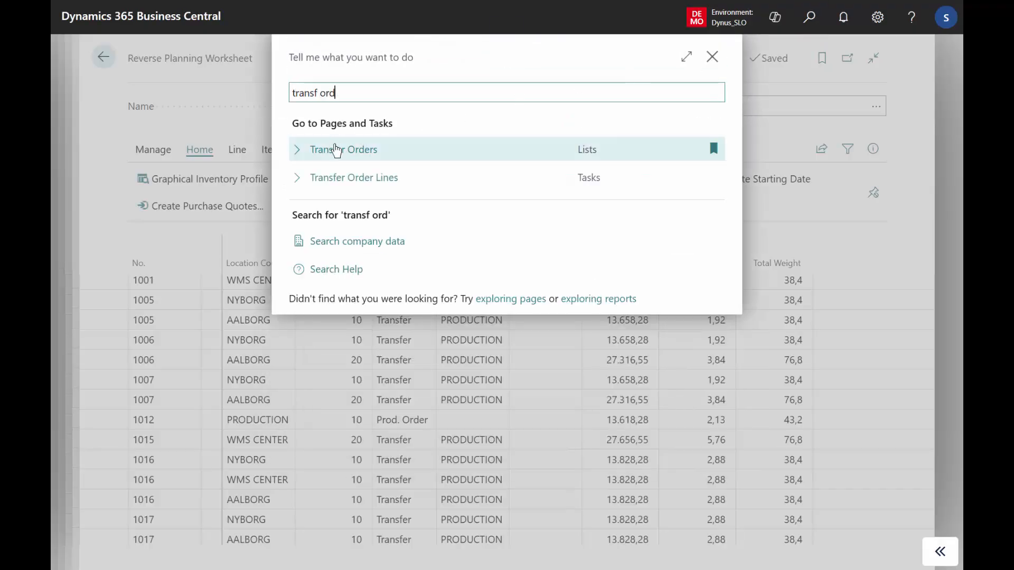
left_click(336, 151)
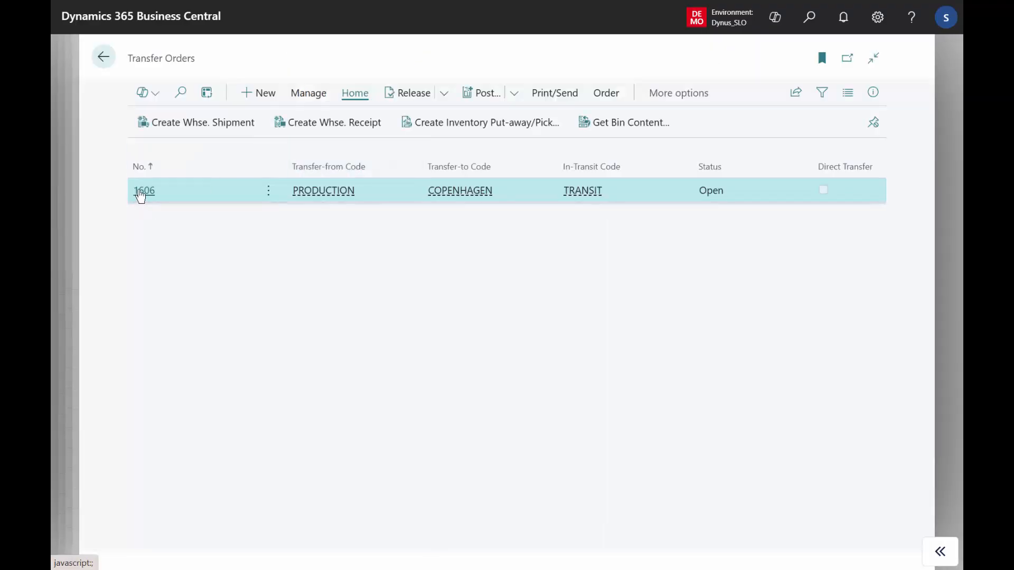
left_click(140, 197)
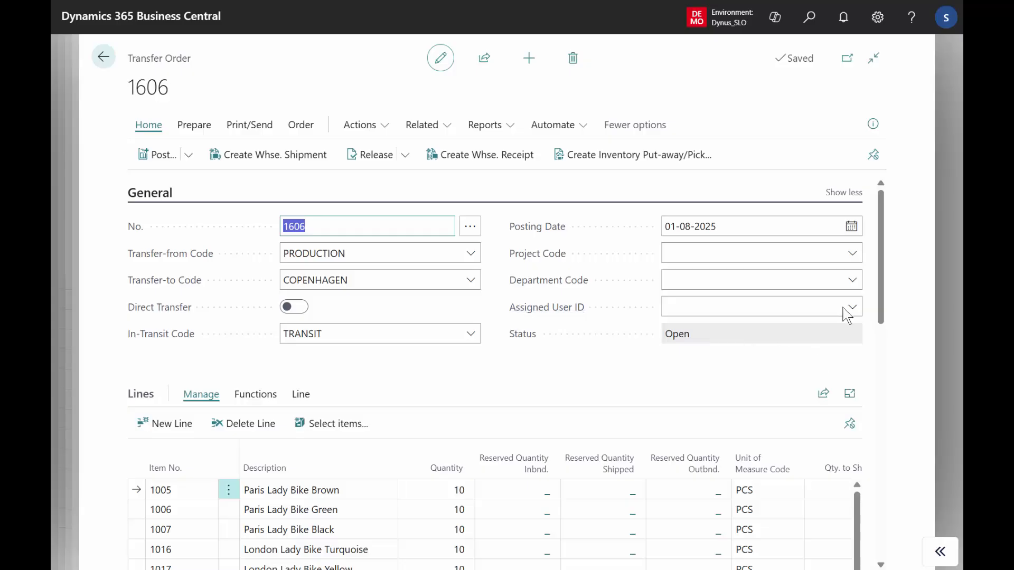
left_click_drag(884, 271, 867, 288)
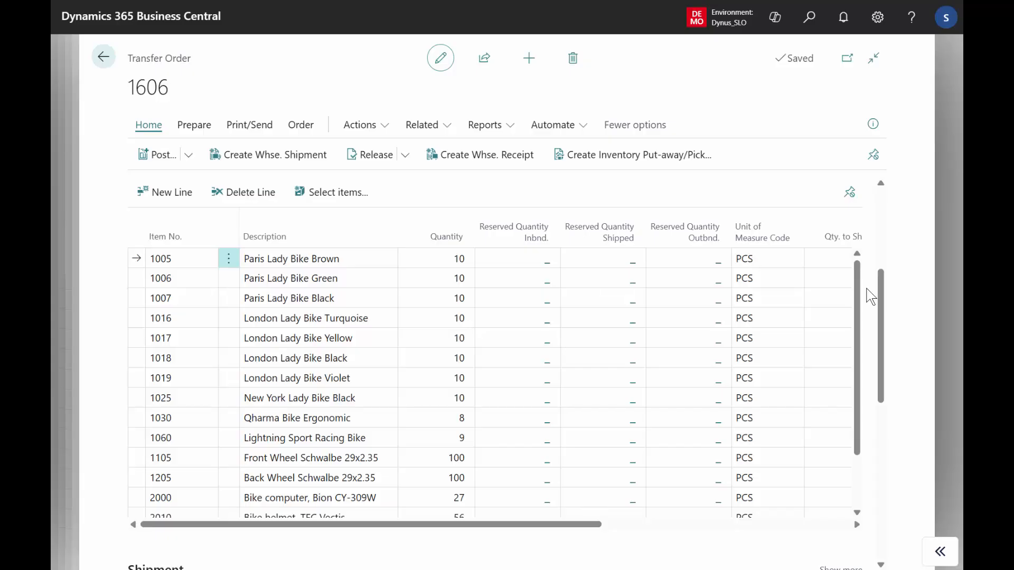